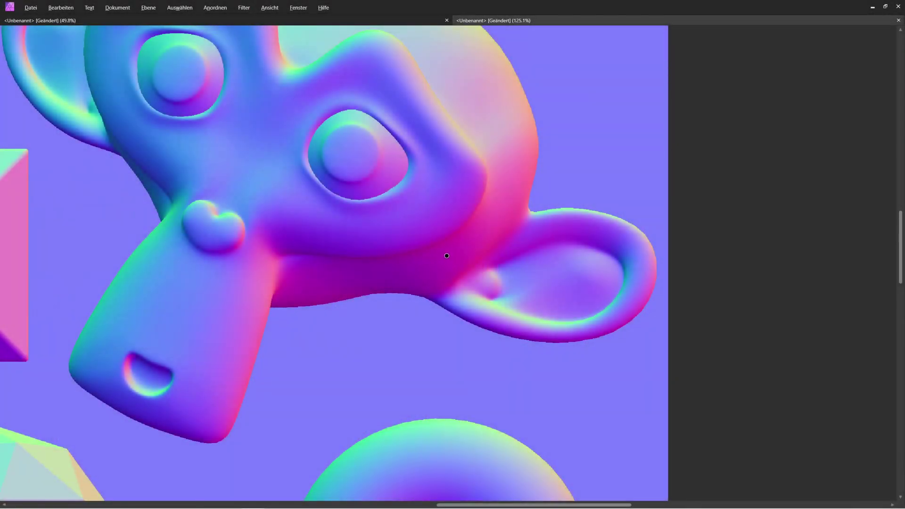
{"action": "left_click_drag", "start_coordinate": [445, 255], "coordinate": [495, 312]}
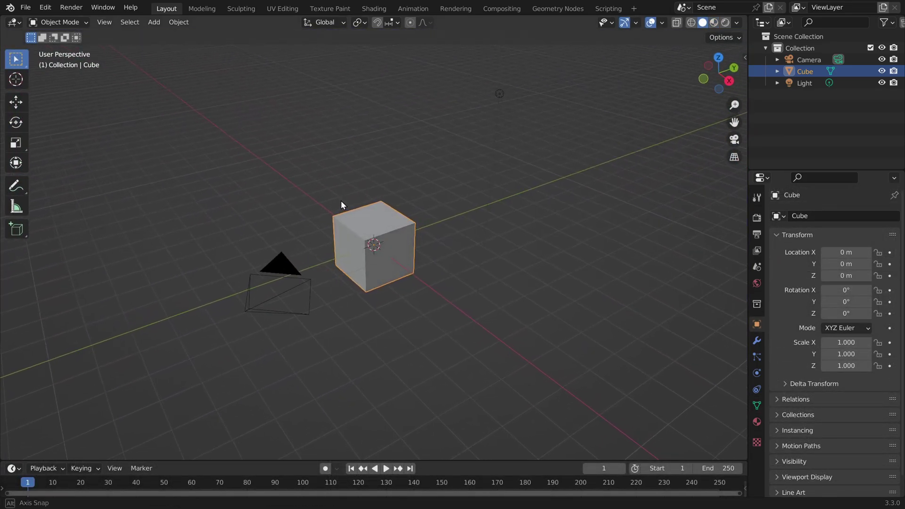
- Scale the cube up to about 9.6 so it encloses the camera, and view the scene through the camera
{"action": "key", "text": "s"}
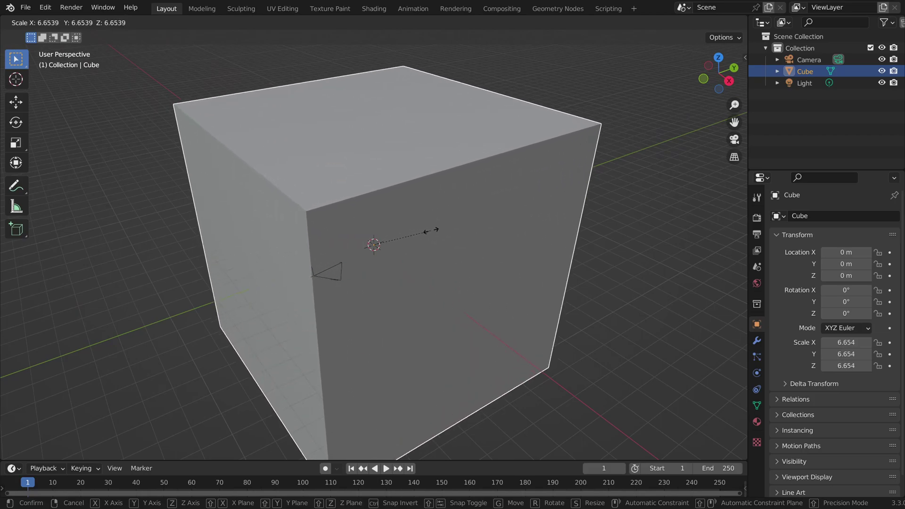
{"action": "left_click", "coordinate": [460, 241]}
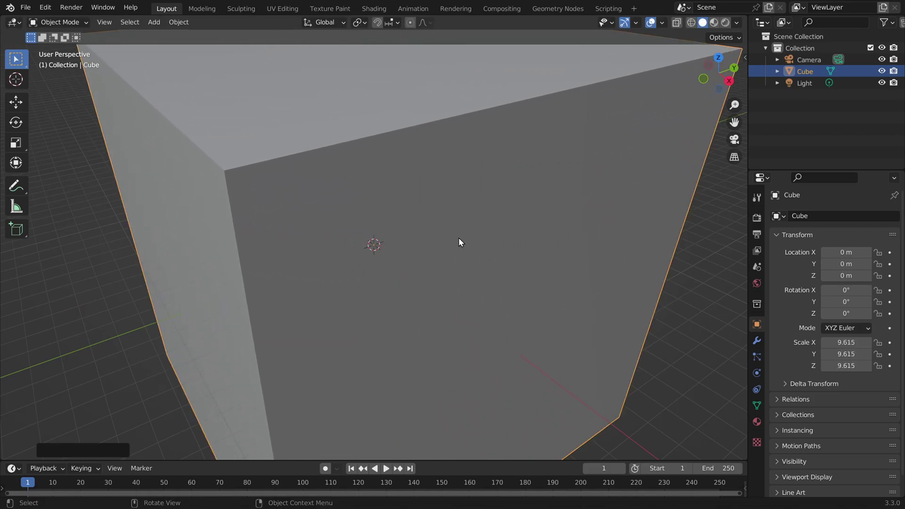
{"action": "scroll", "coordinate": [300, 247], "scroll_direction": "up", "scroll_amount": 4}
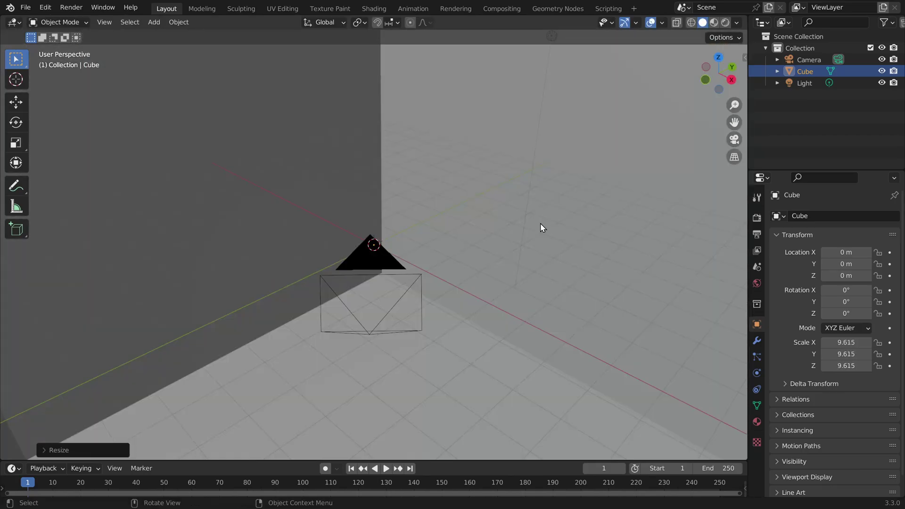
{"action": "left_click", "coordinate": [732, 140]}
- Enlarge the timeline area, turn it into a Shader Editor, and hide its sidebar
{"action": "left_click_drag", "start_coordinate": [305, 461], "coordinate": [316, 245]}
{"action": "left_click", "coordinate": [14, 252]}
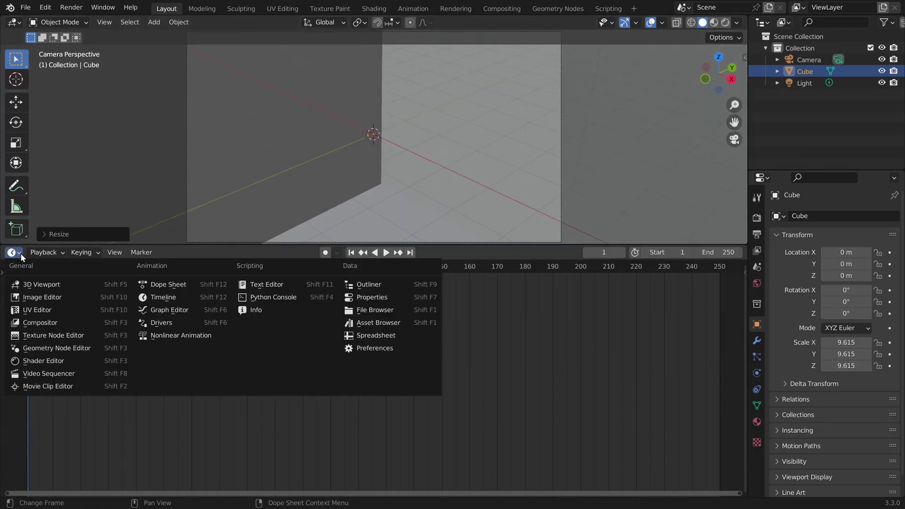
{"action": "left_click", "coordinate": [49, 361]}
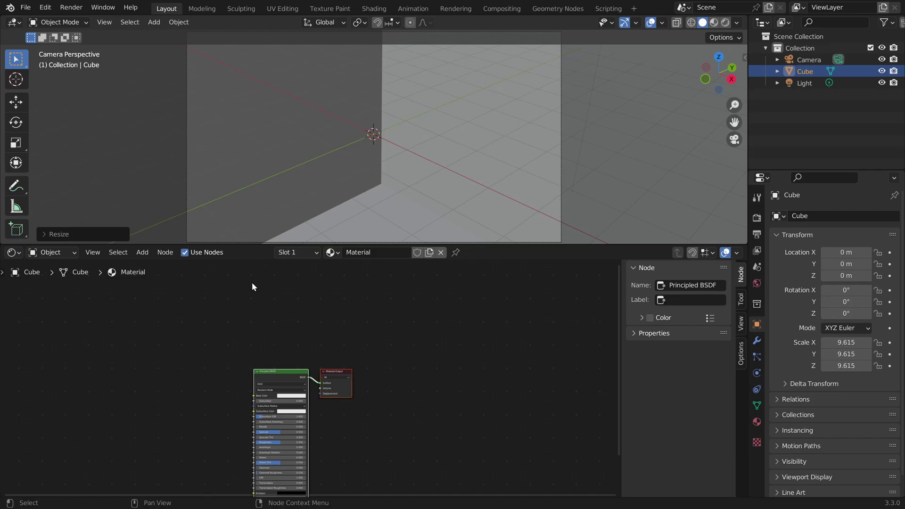
{"action": "key", "text": "n"}
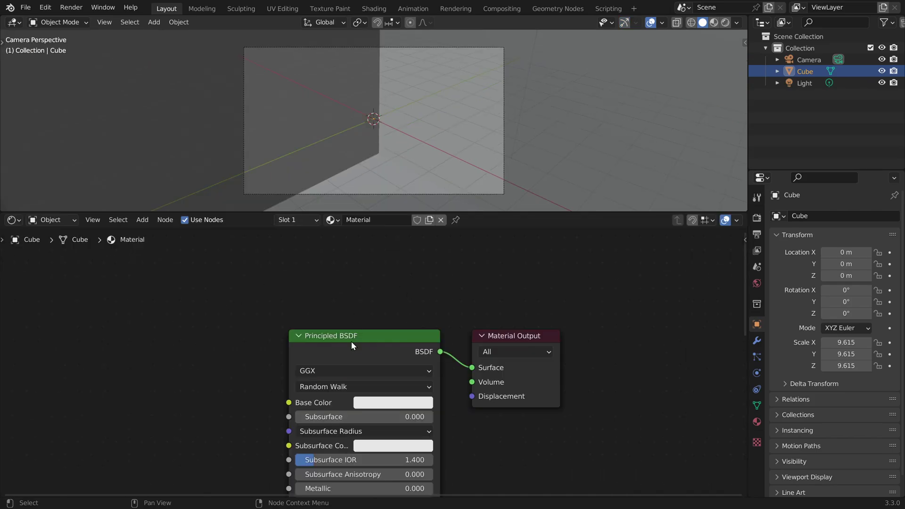
- Delete the Principled BSDF node from the cube's material
{"action": "left_click", "coordinate": [353, 341]}
{"action": "right_click", "coordinate": [357, 333]}
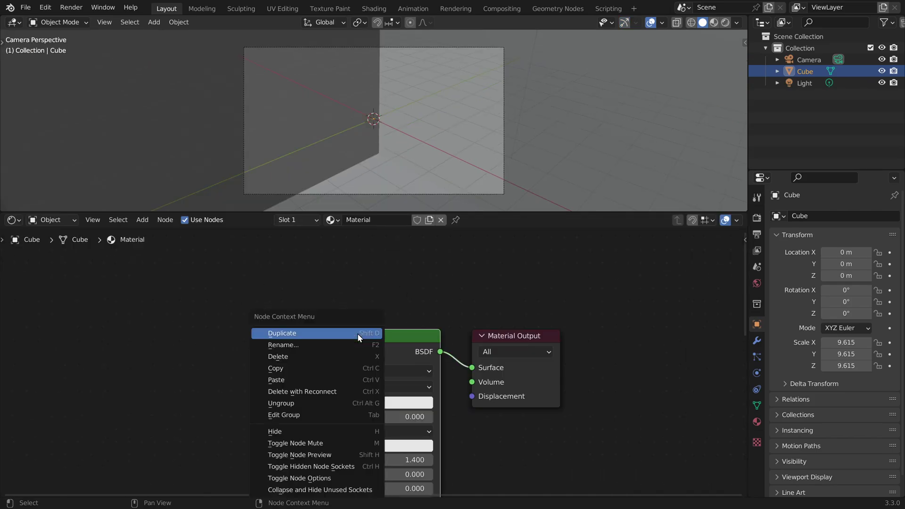
{"action": "left_click", "coordinate": [320, 356]}
- Add a Texture Coordinate node and connect its Window output to the Material Output's Surface input
{"action": "left_click", "coordinate": [142, 220]}
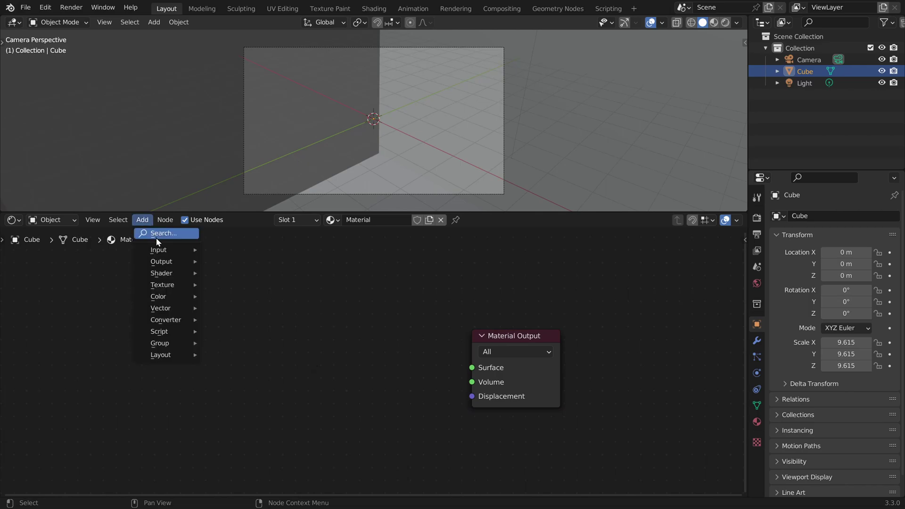
{"action": "left_click", "coordinate": [157, 237]}
{"action": "type", "text": "coord"}
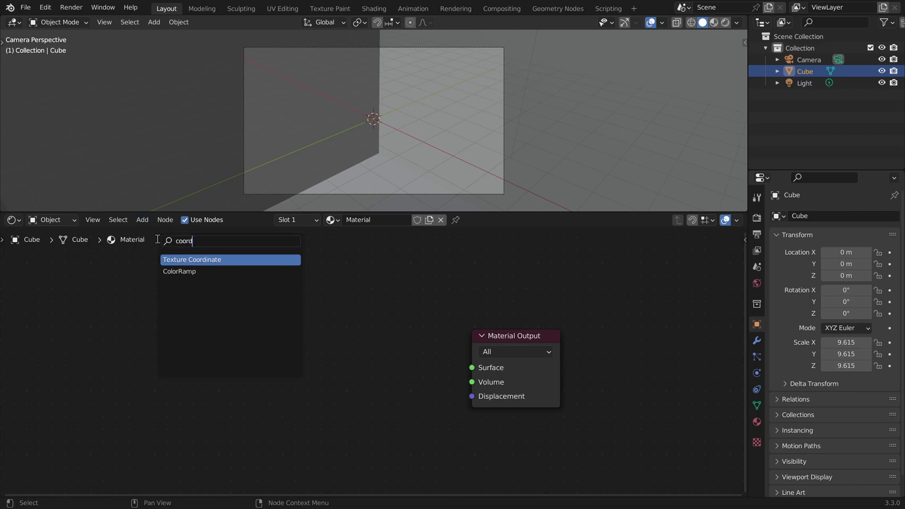
{"action": "key", "text": "Return"}
{"action": "left_click", "coordinate": [244, 288]}
{"action": "scroll", "coordinate": [341, 385], "scroll_direction": "up", "scroll_amount": 1}
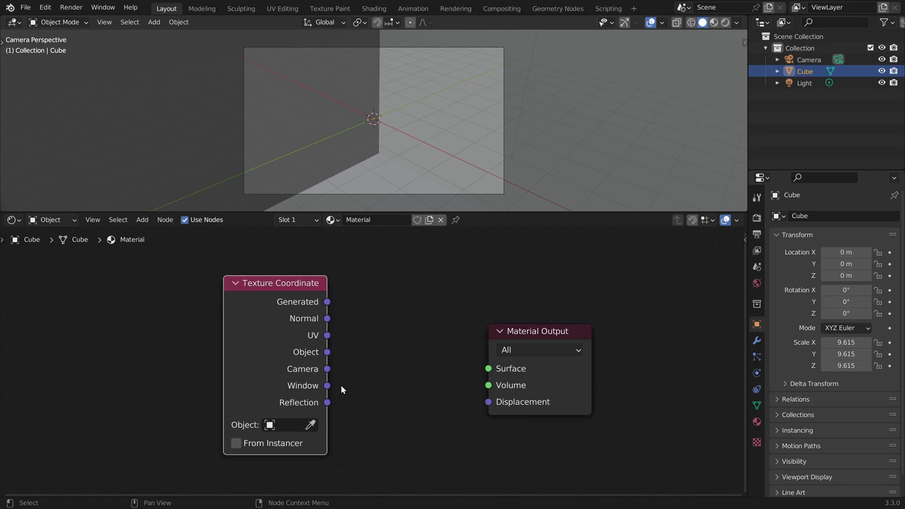
{"action": "left_click_drag", "start_coordinate": [341, 385], "coordinate": [489, 369]}
{"action": "left_click", "coordinate": [467, 346]}
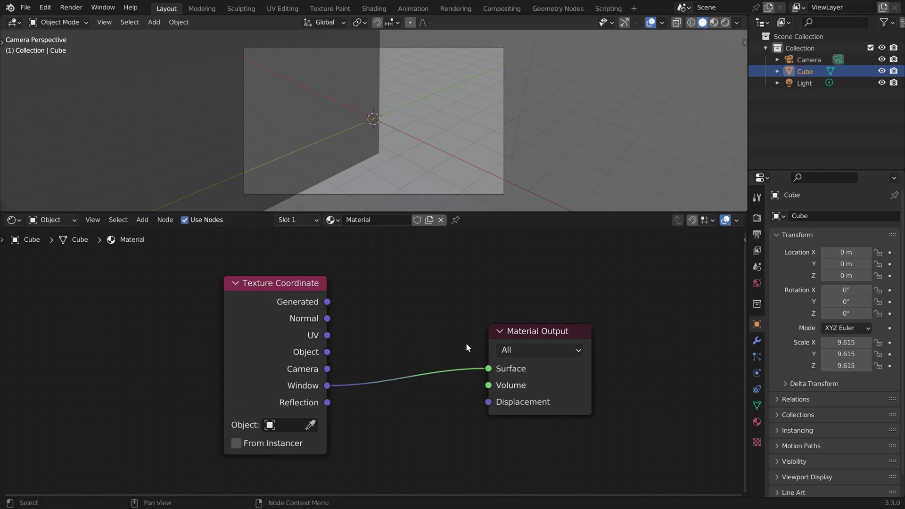
- Switch the viewport to Material Preview shading and inspect the window coordinates at different zoom levels
{"action": "left_click", "coordinate": [714, 25]}
{"action": "scroll", "coordinate": [372, 150], "scroll_direction": "down", "scroll_amount": 3}
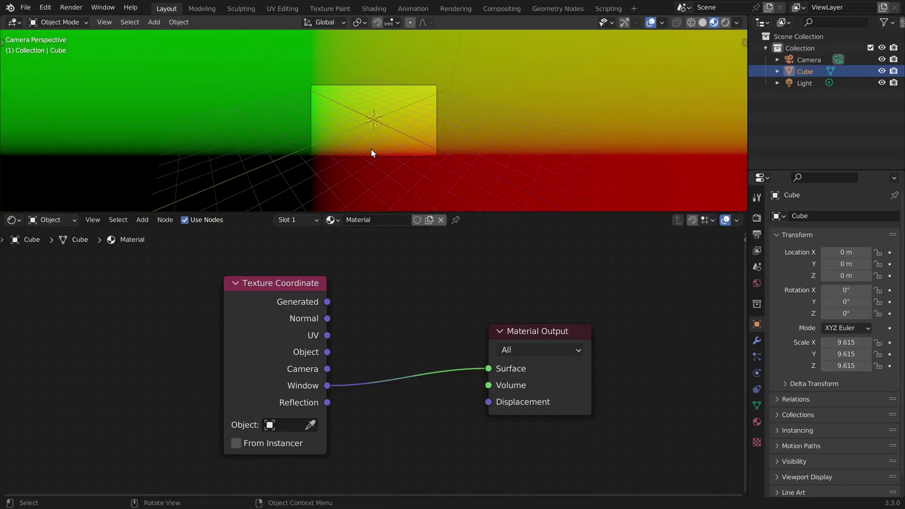
{"action": "scroll", "coordinate": [383, 112], "scroll_direction": "up", "scroll_amount": 3}
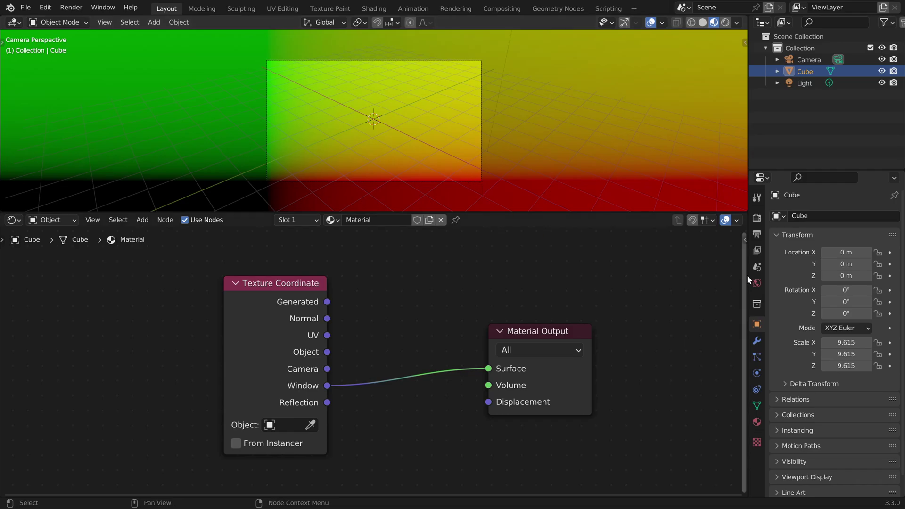
- Open the output settings and try a render resolution of 2632 × 1599 px
{"action": "left_click", "coordinate": [757, 235]}
{"action": "left_click_drag", "start_coordinate": [856, 232], "coordinate": [827, 244]}
- Move the Texture Coordinate node far away from the Material Output to make room between them
{"action": "scroll", "coordinate": [493, 178], "scroll_direction": "down", "scroll_amount": 3}
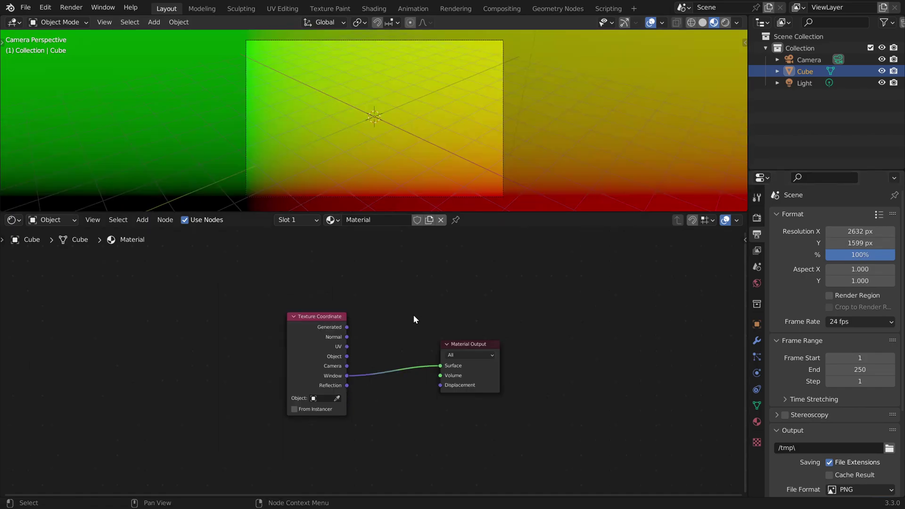
{"action": "middle_click_drag", "start_coordinate": [415, 319], "coordinate": [499, 318]}
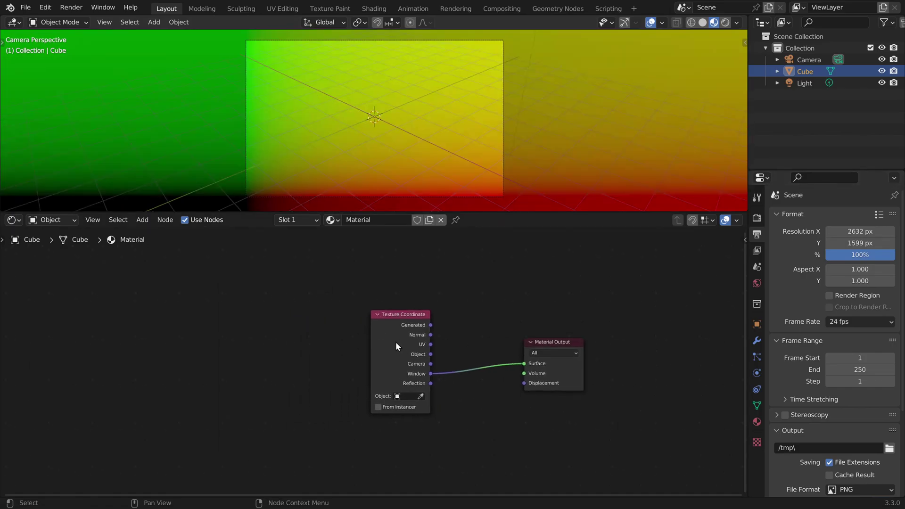
{"action": "left_click_drag", "start_coordinate": [388, 339], "coordinate": [93, 346]}
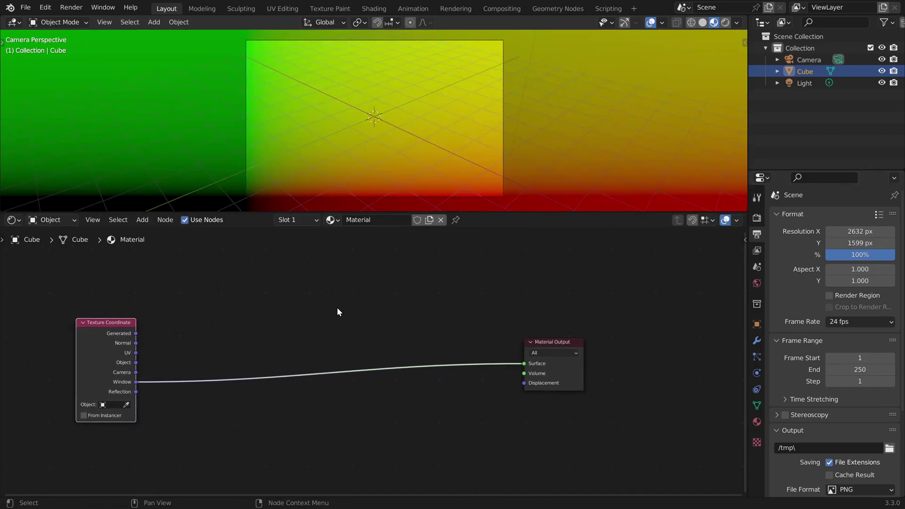
- Add an Image Texture node above the link between the Texture Coordinate and Material Output nodes
{"action": "middle_click_drag", "start_coordinate": [340, 311], "coordinate": [343, 338]}
{"action": "left_click", "coordinate": [367, 311]}
{"action": "key", "text": "shift+a"}
{"action": "left_click", "coordinate": [368, 290]}
{"action": "type", "text": "image"}
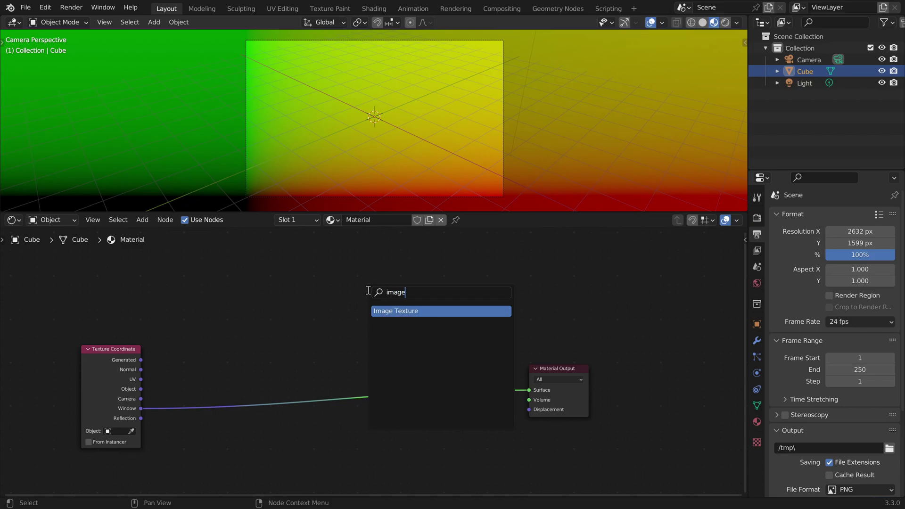
{"action": "key", "text": "Return"}
{"action": "left_click", "coordinate": [304, 278]}
- Load sample_n.png from the templates folder into the Image Texture node
{"action": "scroll", "coordinate": [371, 321], "scroll_direction": "up", "scroll_amount": 2}
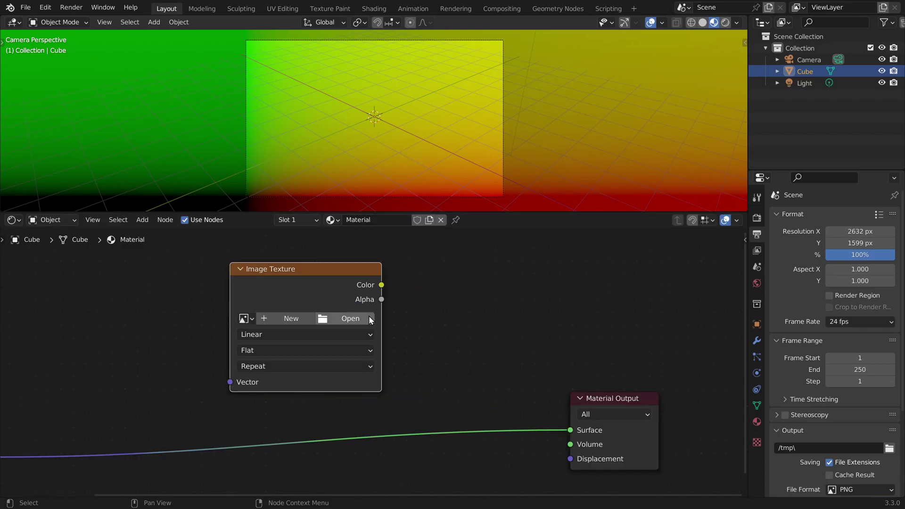
{"action": "left_click", "coordinate": [343, 319]}
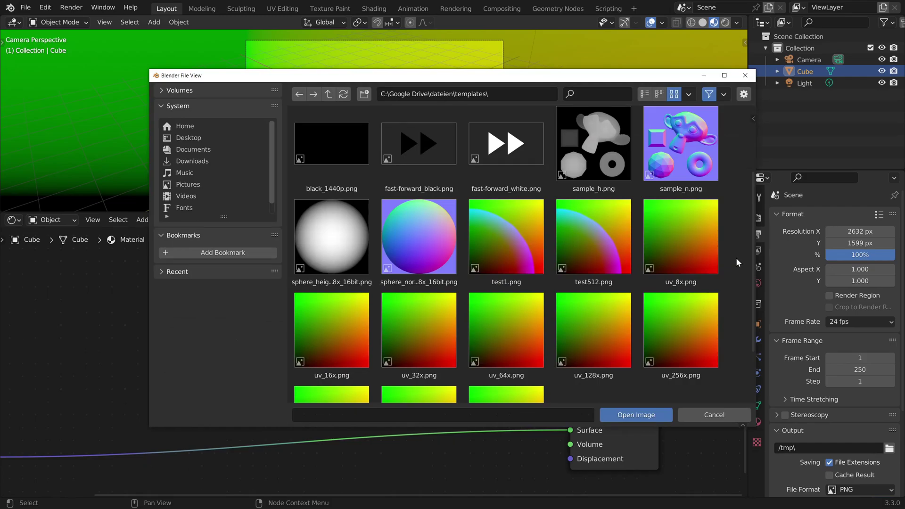
{"action": "double_click", "coordinate": [686, 154]}
- Connect the image's Color output to Surface and the Texture Coordinate's Window output to the image's Vector input
{"action": "left_click_drag", "start_coordinate": [382, 285], "coordinate": [570, 430]}
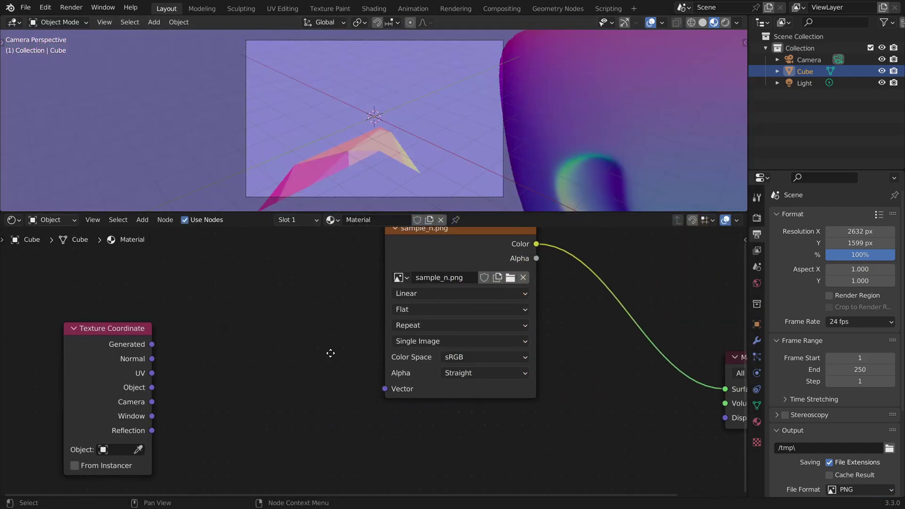
{"action": "left_click_drag", "start_coordinate": [152, 416], "coordinate": [416, 380]}
{"action": "scroll", "coordinate": [363, 93], "scroll_direction": "down", "scroll_amount": 4}
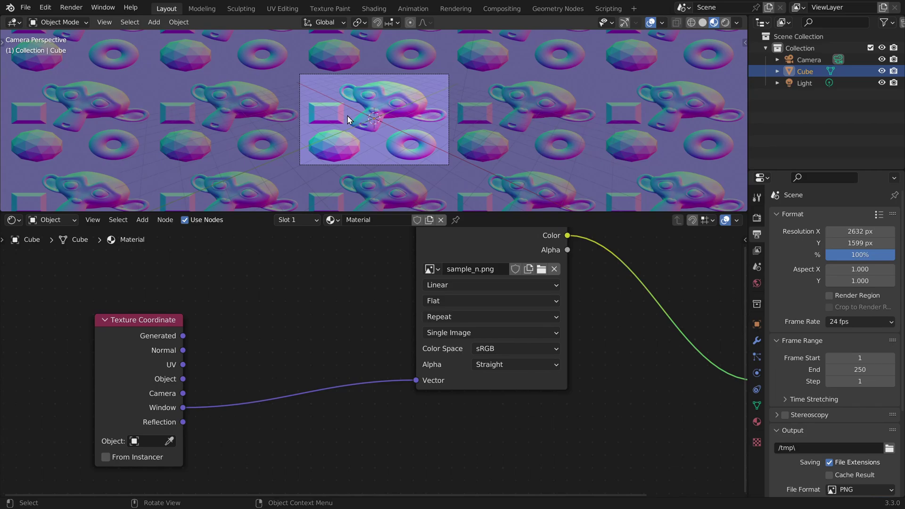
- Set the render resolution to 2048 × 2048 px and check the image in the camera frame
{"action": "mouse_move", "coordinate": [866, 243]}
{"action": "left_mouse_down"}
{"action": "mouse_move", "coordinate": [893, 243]}
{"action": "mouse_move", "coordinate": [835, 243]}
{"action": "mouse_move", "coordinate": [877, 243]}
{"action": "mouse_move", "coordinate": [867, 243]}
{"action": "left_mouse_up"}
{"action": "scroll", "coordinate": [418, 101], "scroll_direction": "up", "scroll_amount": 2}
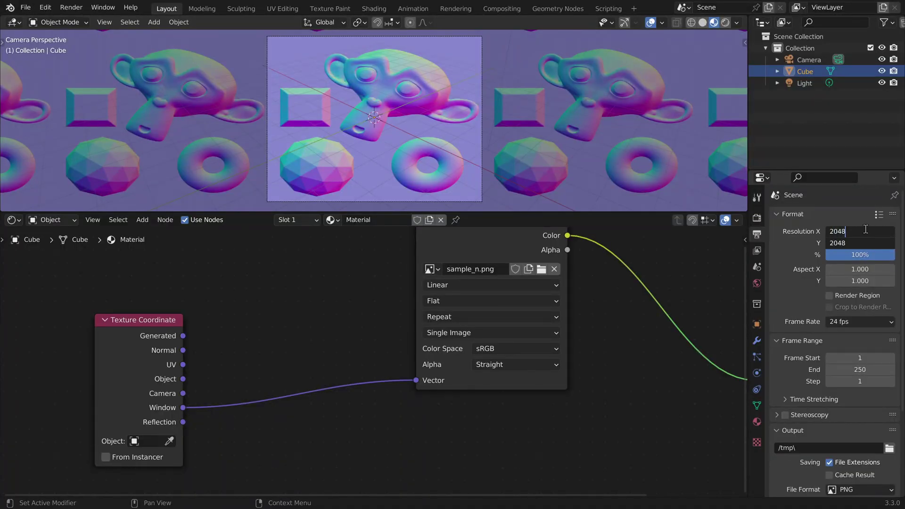
{"action": "key", "text": "Return"}
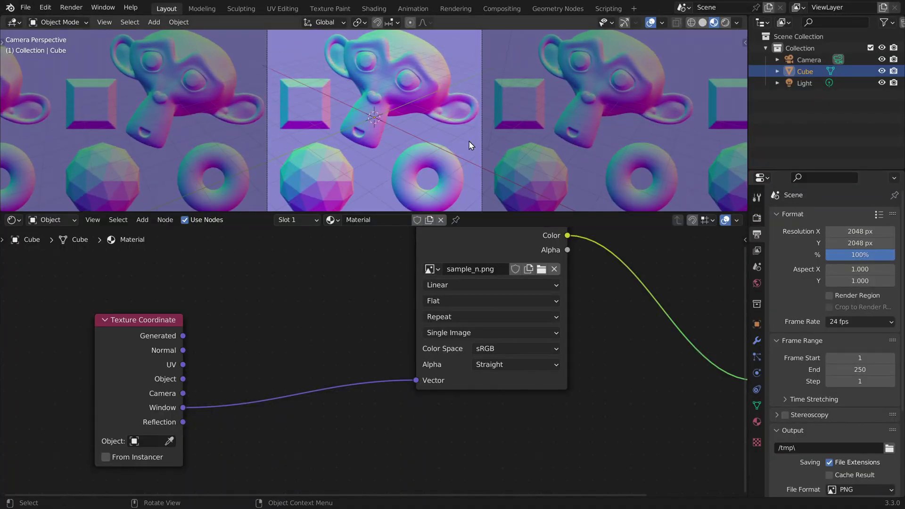
{"action": "scroll", "coordinate": [377, 99], "scroll_direction": "down", "scroll_amount": 2}
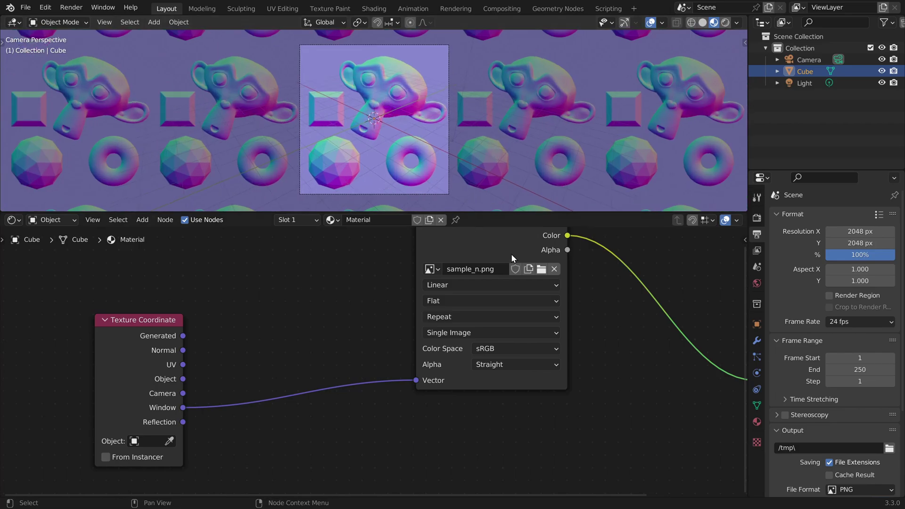
- Set the color space of the sample_n.png texture to Non-Color
{"action": "middle_click_drag", "start_coordinate": [510, 255], "coordinate": [431, 346]}
{"action": "scroll", "coordinate": [447, 368], "scroll_direction": "down", "scroll_amount": 1}
{"action": "middle_click_drag", "start_coordinate": [460, 398], "coordinate": [431, 356]}
{"action": "scroll", "coordinate": [431, 356], "scroll_direction": "up", "scroll_amount": 2}
{"action": "left_click", "coordinate": [395, 411]}
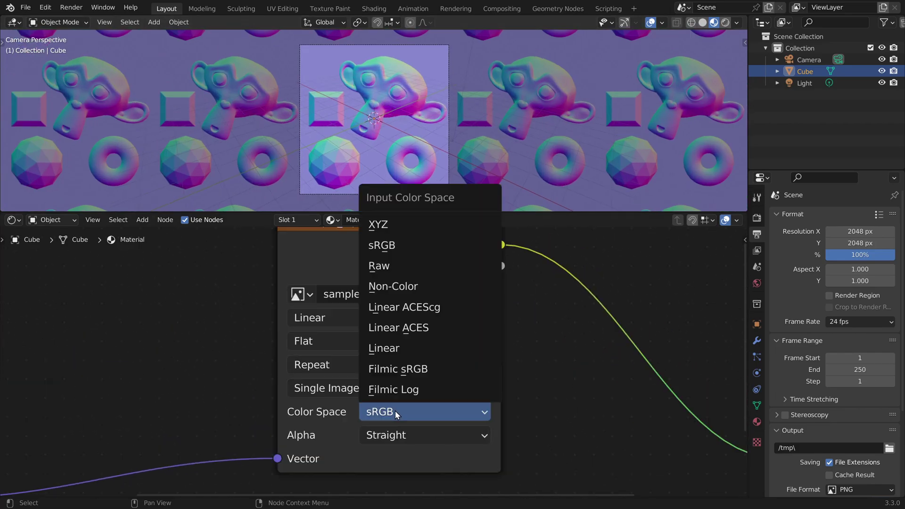
{"action": "left_click", "coordinate": [414, 287]}
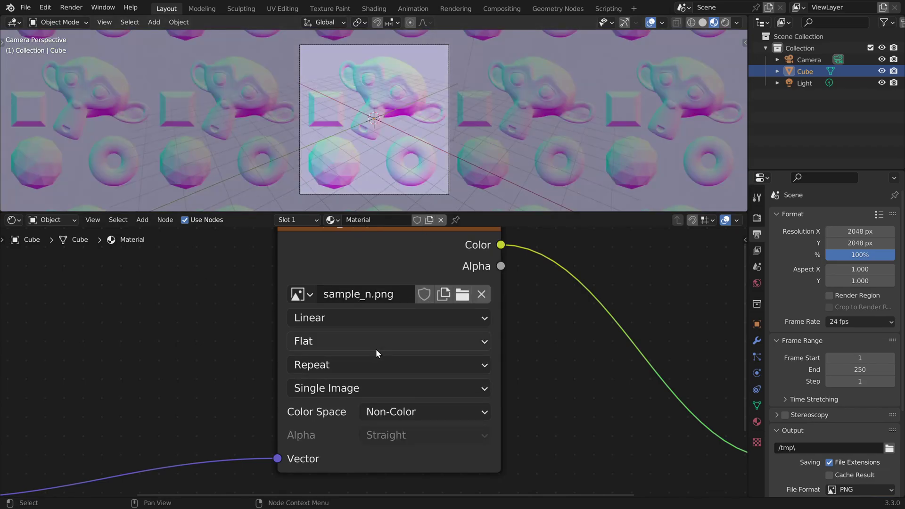
- Inspect the texture's pixel edges up close and set its interpolation to Closest
{"action": "scroll", "coordinate": [395, 339], "scroll_direction": "down", "scroll_amount": 2}
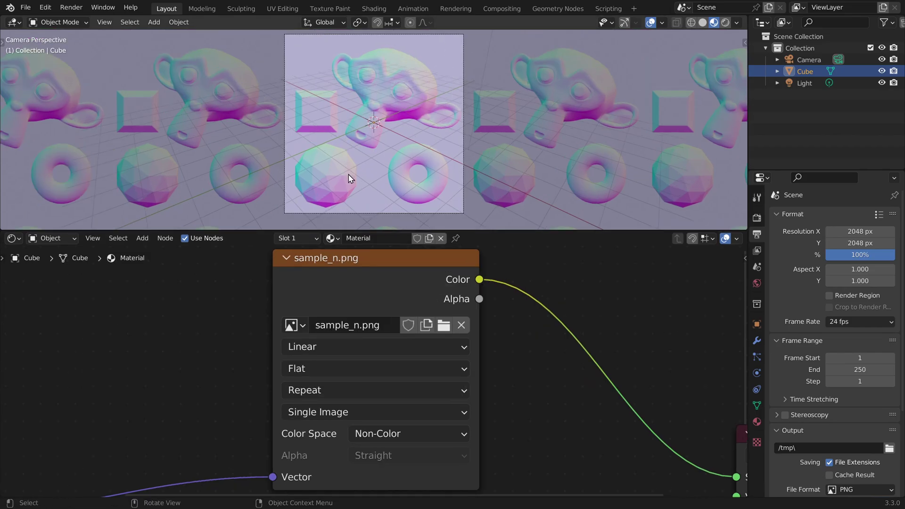
{"action": "middle_click_drag", "start_coordinate": [357, 194], "coordinate": [370, 141], "text": "shift"}
{"action": "scroll", "coordinate": [345, 148], "scroll_direction": "up", "scroll_amount": 3}
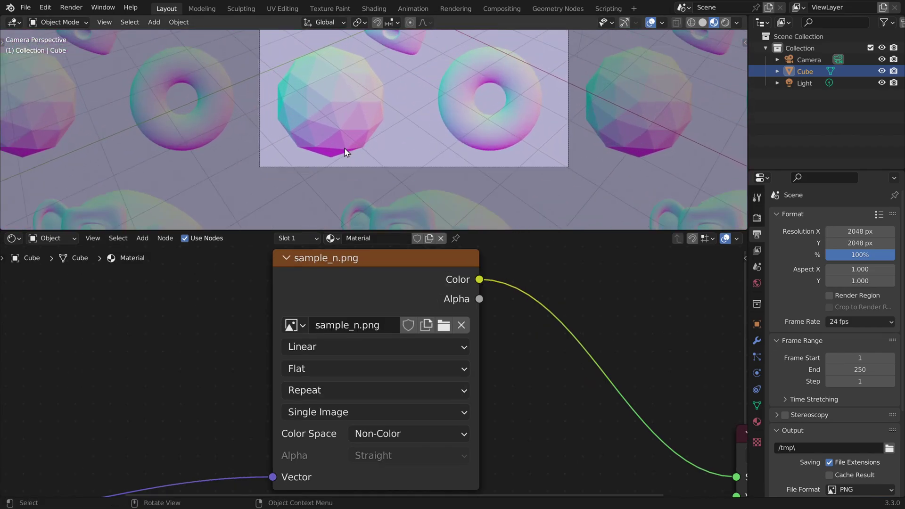
{"action": "scroll", "coordinate": [345, 151], "scroll_direction": "up", "scroll_amount": 10}
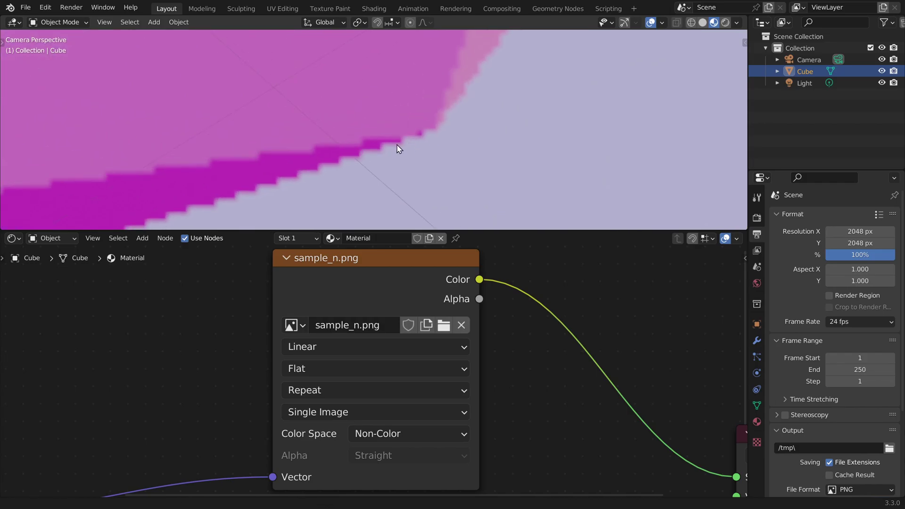
{"action": "scroll", "coordinate": [360, 156], "scroll_direction": "up", "scroll_amount": 4}
{"action": "left_click", "coordinate": [298, 347]}
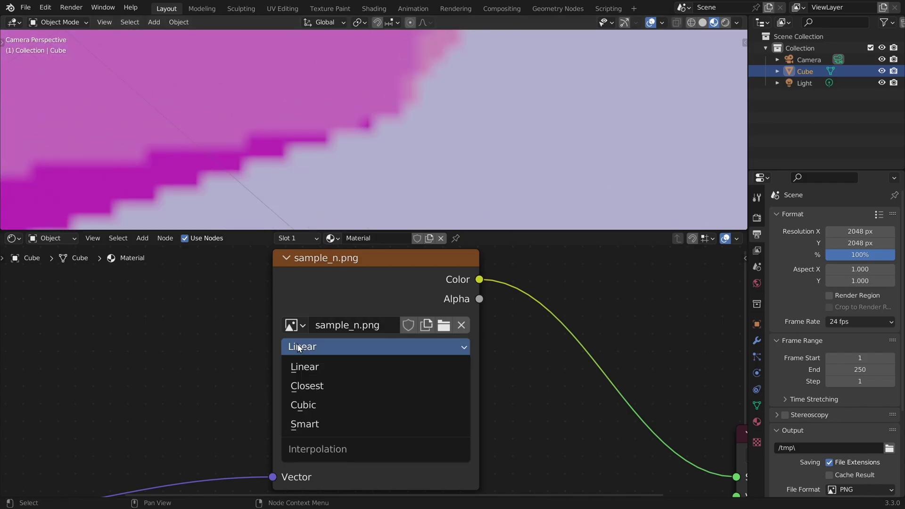
{"action": "left_click", "coordinate": [307, 386]}
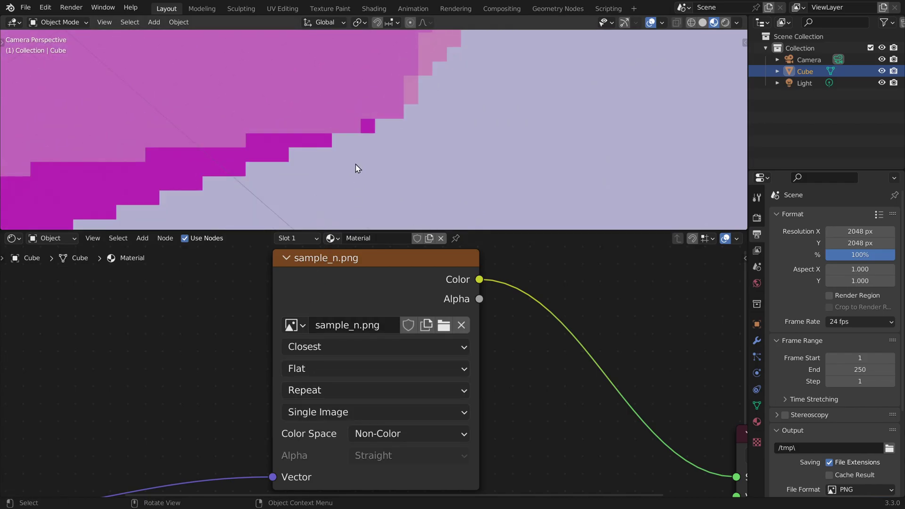
- Hide the viewport overlays and set the output's Post Processing dither to 0.00
{"action": "key", "text": "Home"}
{"action": "scroll", "coordinate": [820, 253], "scroll_direction": "down", "scroll_amount": 5}
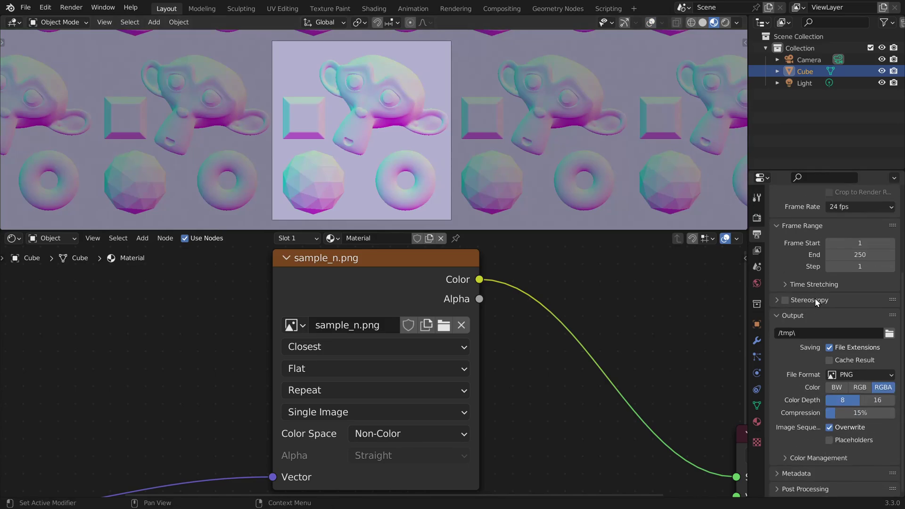
{"action": "left_click", "coordinate": [800, 489]}
{"action": "scroll", "coordinate": [801, 472], "scroll_direction": "down", "scroll_amount": 2}
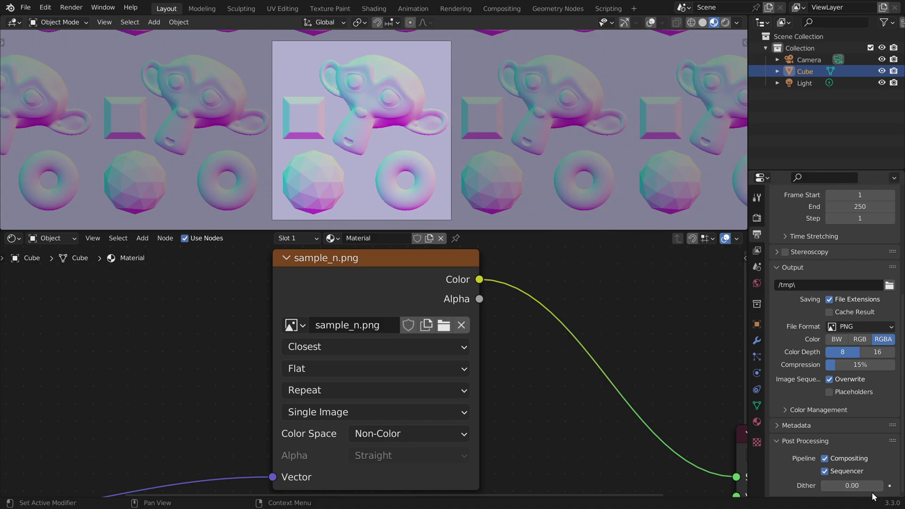
- Set the color management's Display Device to None in the render properties
{"action": "left_click", "coordinate": [757, 217]}
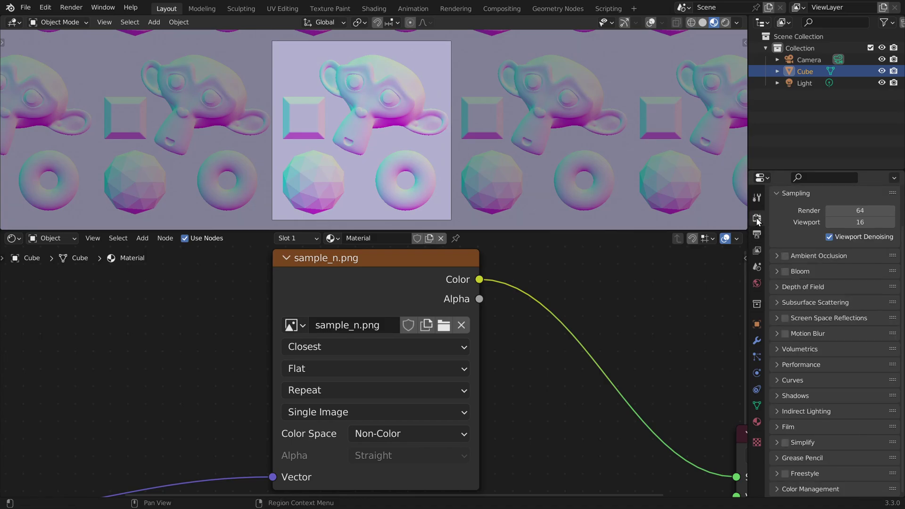
{"action": "left_click", "coordinate": [804, 490]}
{"action": "scroll", "coordinate": [828, 391], "scroll_direction": "down", "scroll_amount": 4}
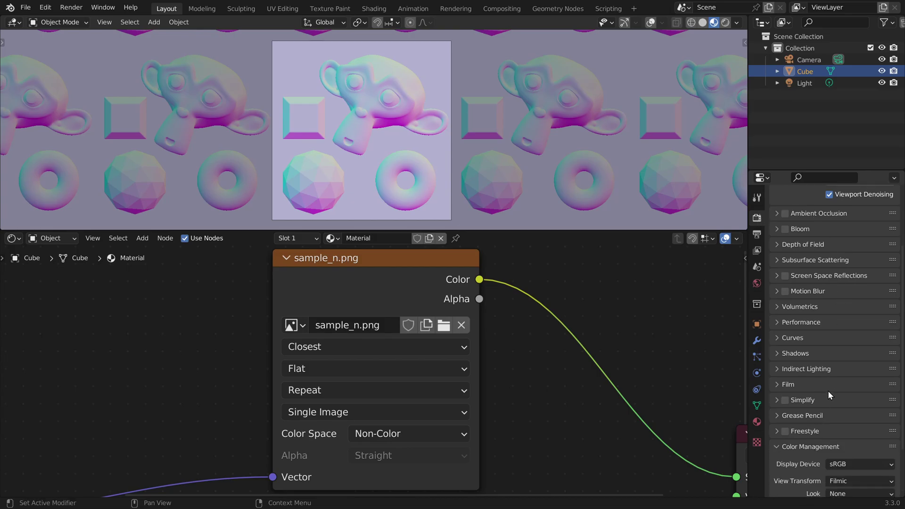
{"action": "left_click", "coordinate": [839, 400]}
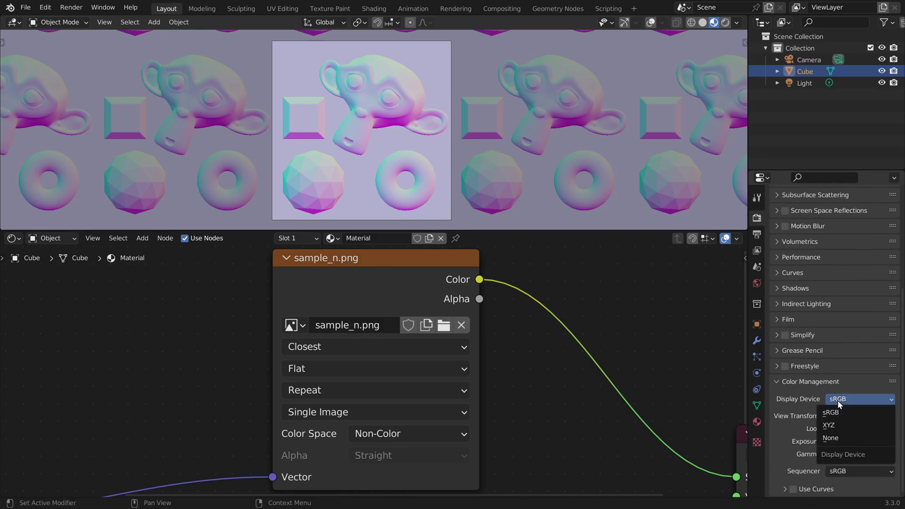
{"action": "left_click", "coordinate": [834, 438]}
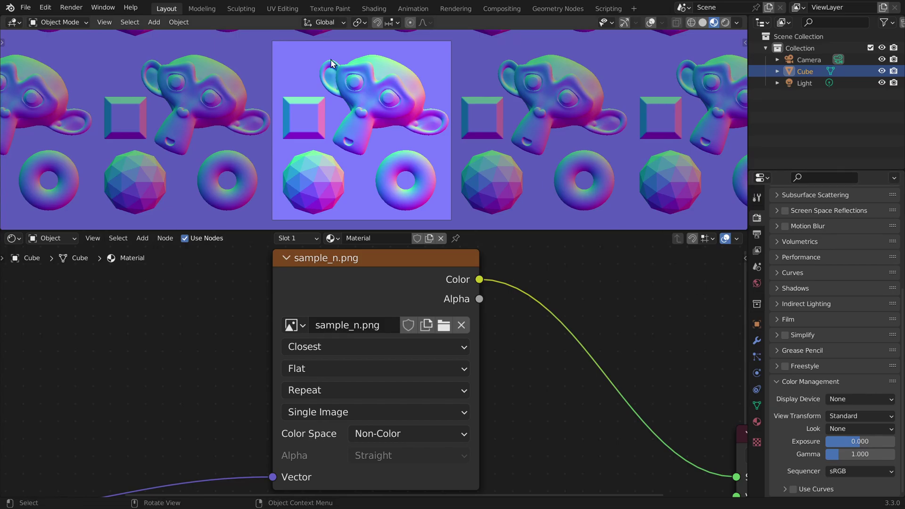
- Render the image, examine the render result, and close the render window
{"action": "scroll", "coordinate": [394, 326], "scroll_direction": "down", "scroll_amount": 5}
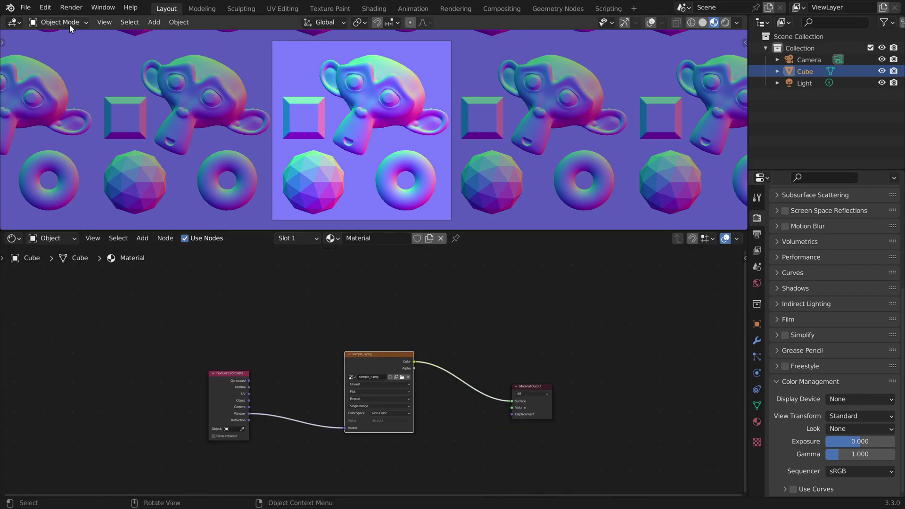
{"action": "left_click", "coordinate": [70, 12]}
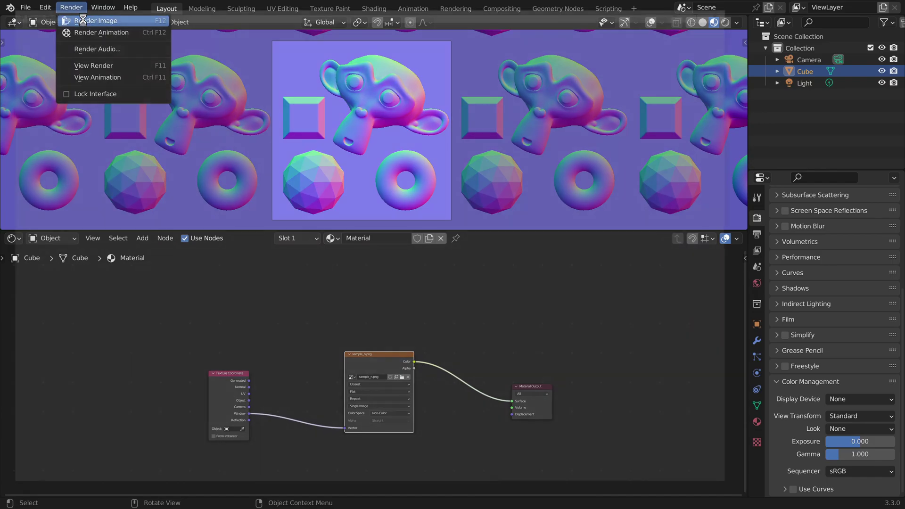
{"action": "left_click", "coordinate": [83, 20]}
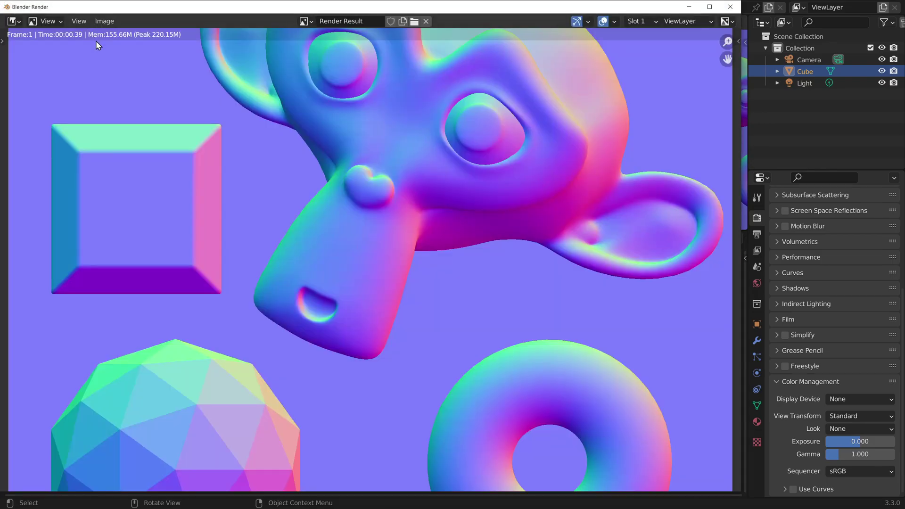
{"action": "scroll", "coordinate": [243, 120], "scroll_direction": "down", "scroll_amount": 5}
{"action": "key", "text": "Escape"}
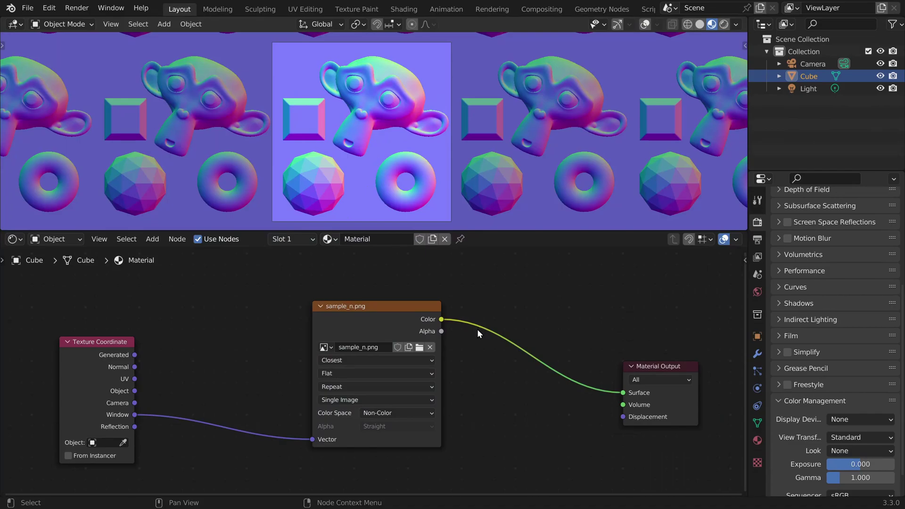
- Move the Texture Coordinate node away from the sample_n.png node and insert a Vector Rotate node on the link between them
{"action": "scroll", "coordinate": [466, 337], "scroll_direction": "down", "scroll_amount": 2}
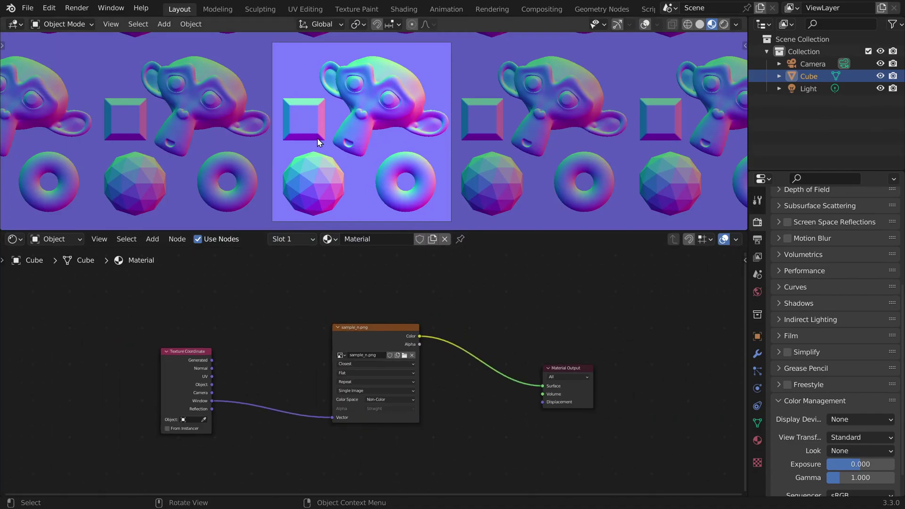
{"action": "middle_click_drag", "start_coordinate": [321, 363], "coordinate": [427, 339]}
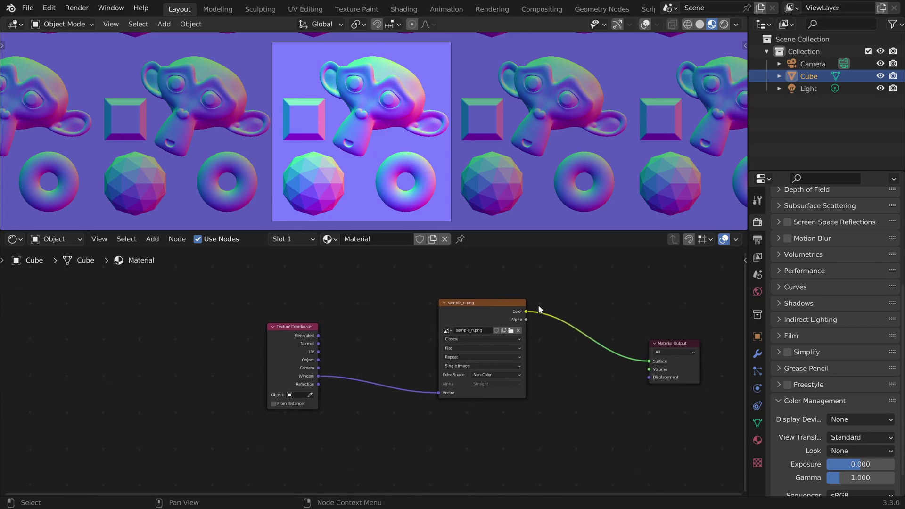
{"action": "left_click_drag", "start_coordinate": [308, 362], "coordinate": [184, 359]}
{"action": "scroll", "coordinate": [264, 358], "scroll_direction": "up", "scroll_amount": 4}
{"action": "middle_click_drag", "start_coordinate": [311, 354], "coordinate": [381, 362]}
{"action": "key", "text": "shift+a"}
{"action": "type", "text": "srotate"}
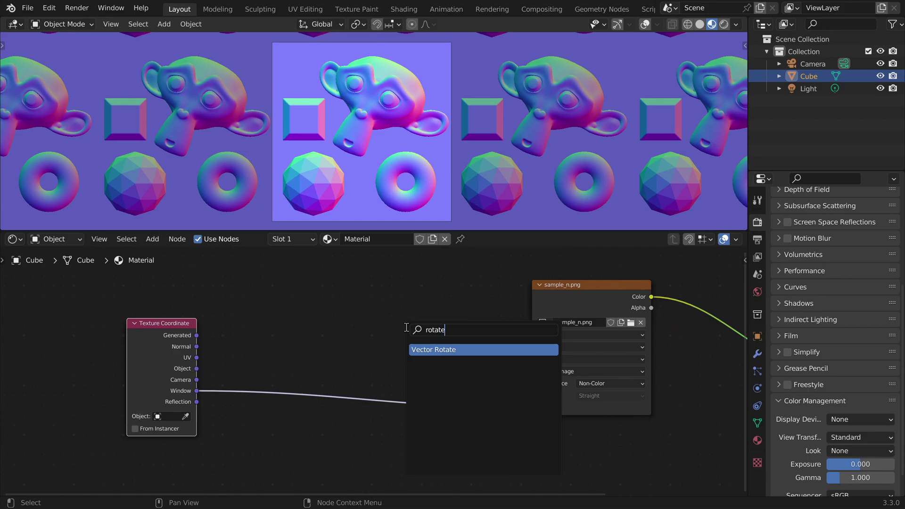
{"action": "left_click", "coordinate": [436, 350]}
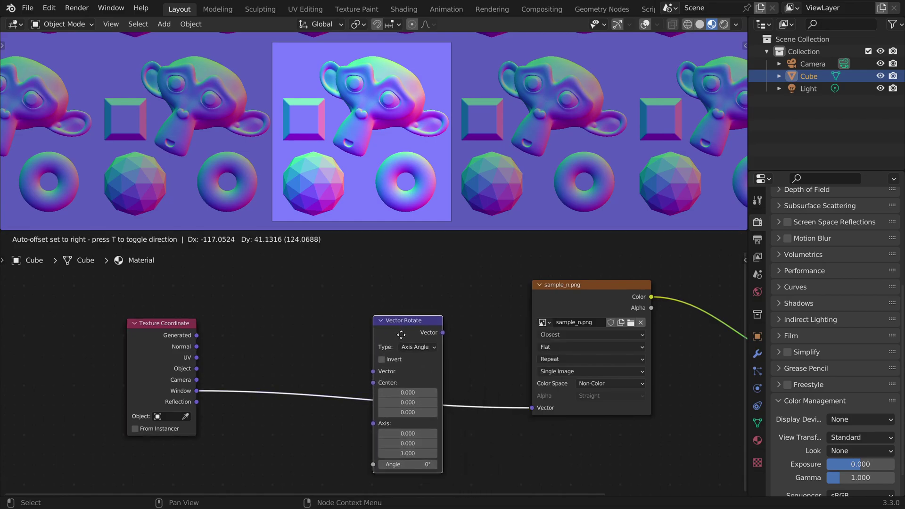
{"action": "left_click", "coordinate": [405, 339]}
- Set the Vector Rotate node's type to Z Axis and its angle to about 4.6°
{"action": "scroll", "coordinate": [405, 339], "scroll_direction": "up", "scroll_amount": 2}
{"action": "left_click", "coordinate": [406, 312]}
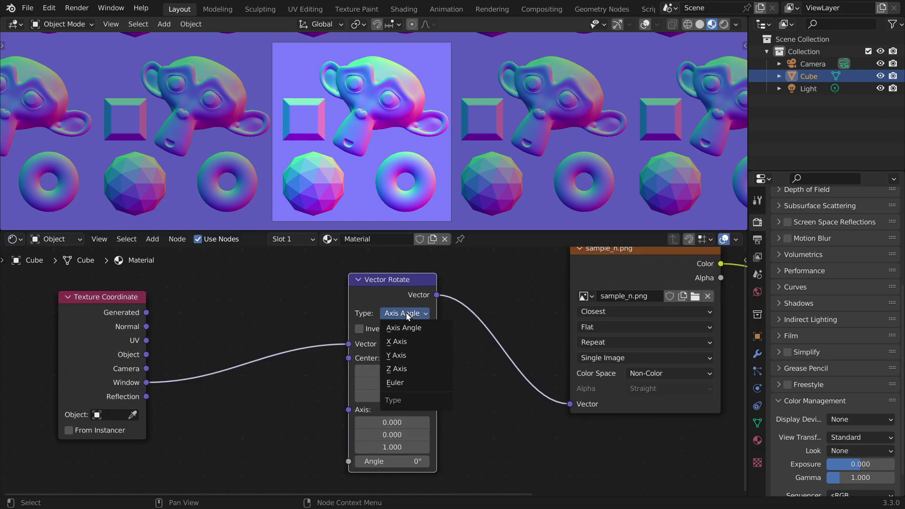
{"action": "left_click", "coordinate": [403, 369]}
{"action": "middle_click_drag", "start_coordinate": [416, 388], "coordinate": [389, 399]}
{"action": "scroll", "coordinate": [386, 364], "scroll_direction": "up", "scroll_amount": 1}
{"action": "mouse_move", "coordinate": [373, 412]}
{"action": "left_mouse_down"}
{"action": "mouse_move", "coordinate": [131, 413]}
{"action": "mouse_move", "coordinate": [381, 412]}
{"action": "left_mouse_up"}
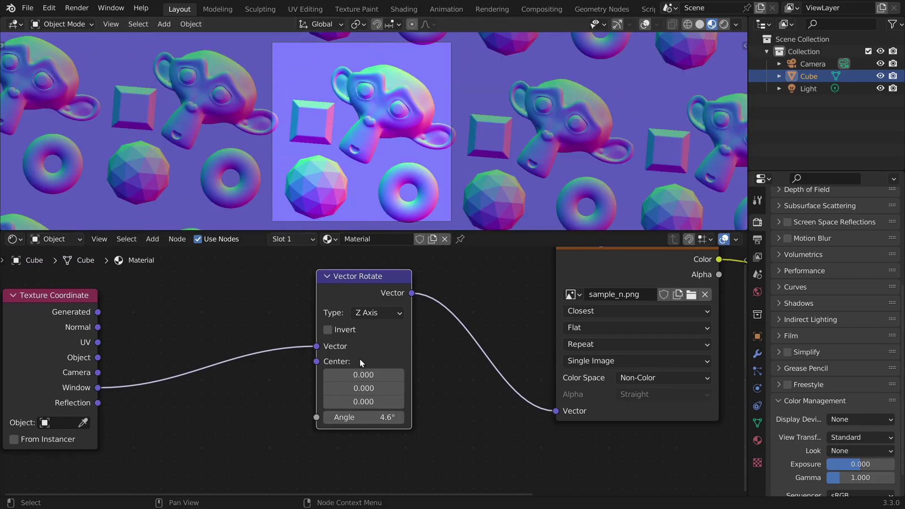
- Set the Vector Rotate node's center to 0.500 in X and Y
{"action": "left_click_drag", "start_coordinate": [363, 375], "coordinate": [363, 388]}
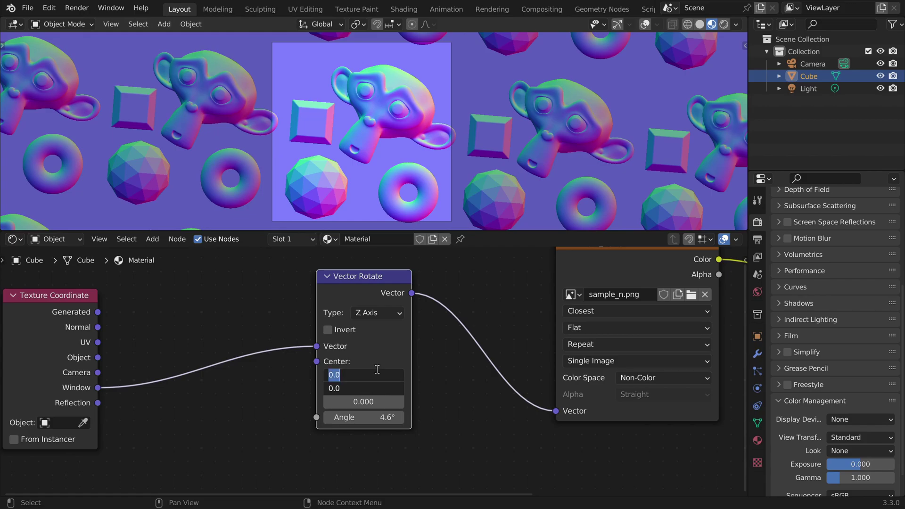
{"action": "type", "text": ".5"}
{"action": "key", "text": "Return"}
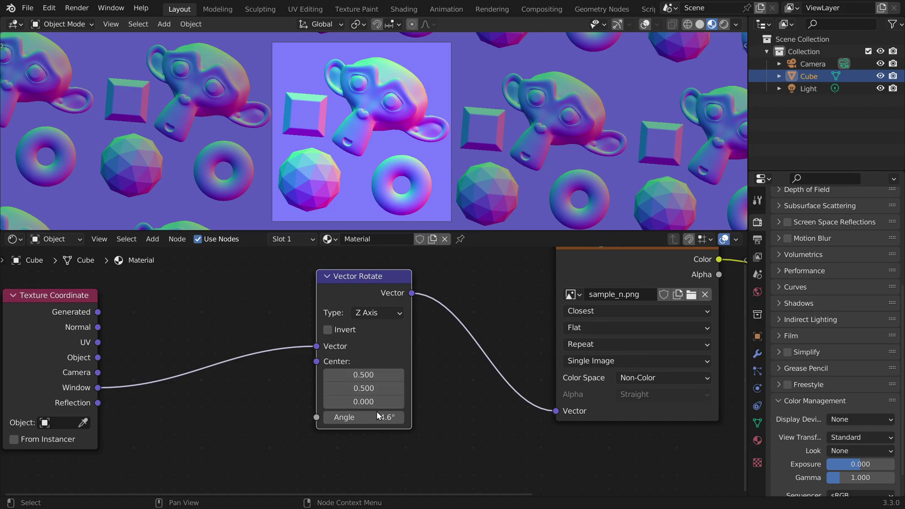
- Adjust the angle of the texture coordinates' Vector Rotate node to about 8.2°
{"action": "left_click_drag", "start_coordinate": [380, 418], "coordinate": [475, 417]}
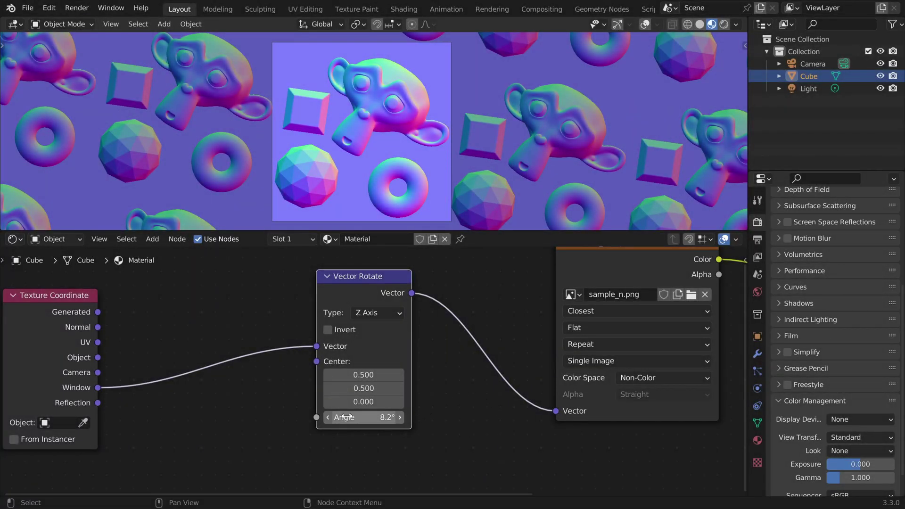
{"action": "left_click", "coordinate": [386, 420]}
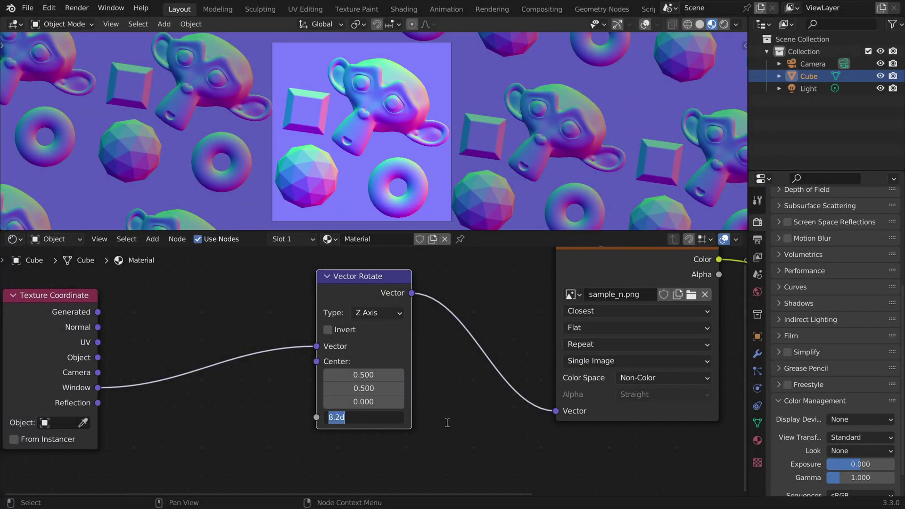
{"action": "left_click", "coordinate": [464, 419]}
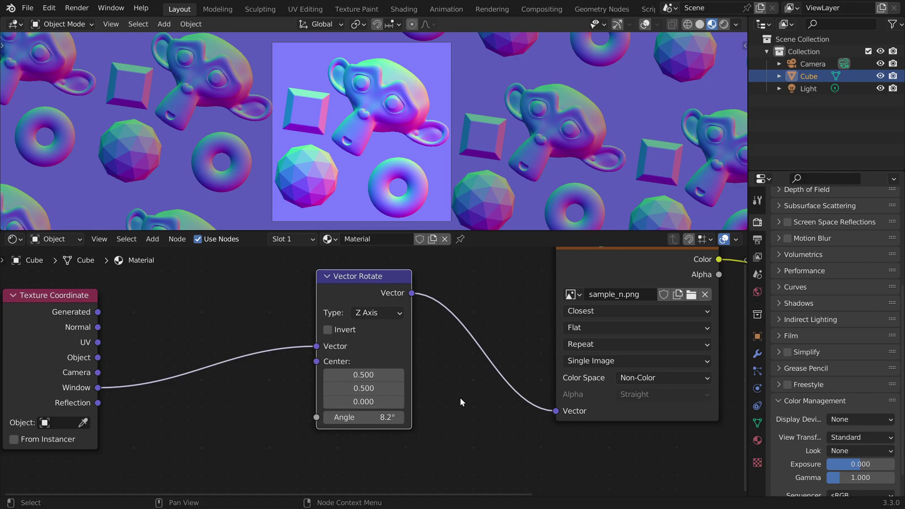
- Rearrange the nodes so the Material Output sits closer to the sample_n.png texture
{"action": "scroll", "coordinate": [366, 336], "scroll_direction": "down", "scroll_amount": 1}
{"action": "scroll", "coordinate": [366, 336], "scroll_direction": "down", "scroll_amount": 3}
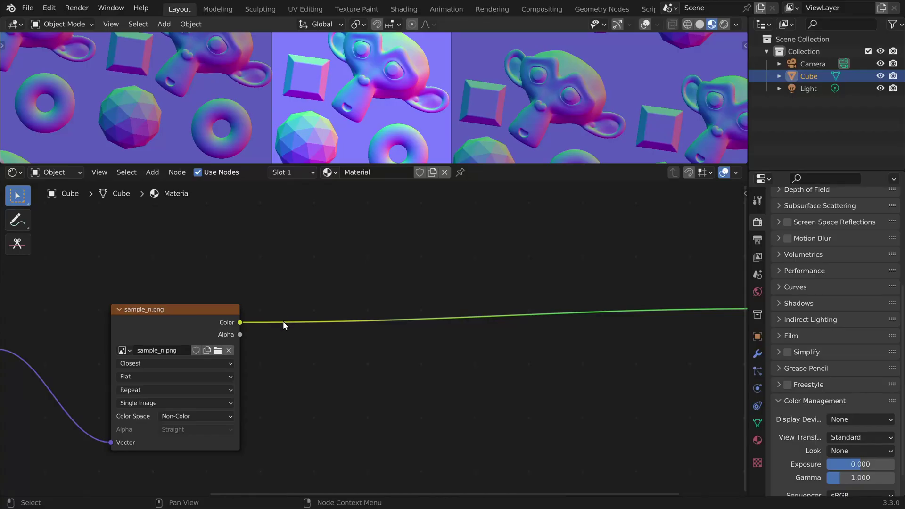
{"action": "scroll", "coordinate": [333, 298], "scroll_direction": "down", "scroll_amount": 3}
{"action": "middle_click_drag", "start_coordinate": [376, 270], "coordinate": [299, 274]}
{"action": "left_click_drag", "start_coordinate": [630, 294], "coordinate": [418, 311]}
{"action": "middle_click_drag", "start_coordinate": [157, 308], "coordinate": [286, 306]}
{"action": "scroll", "coordinate": [315, 304], "scroll_direction": "up", "scroll_amount": 3}
{"action": "left_click_drag", "start_coordinate": [288, 307], "coordinate": [302, 294]}
- Insert a second Vector Rotate node between the sample_n.png color and the Material Output, with its type set to Z Axis
{"action": "key", "text": "shift+a"}
{"action": "type", "text": "srotate"}
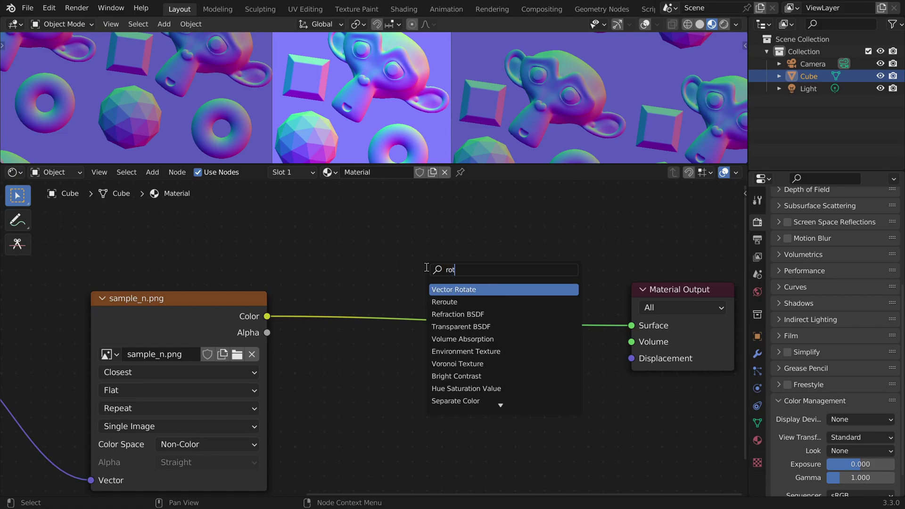
{"action": "key", "text": "Return"}
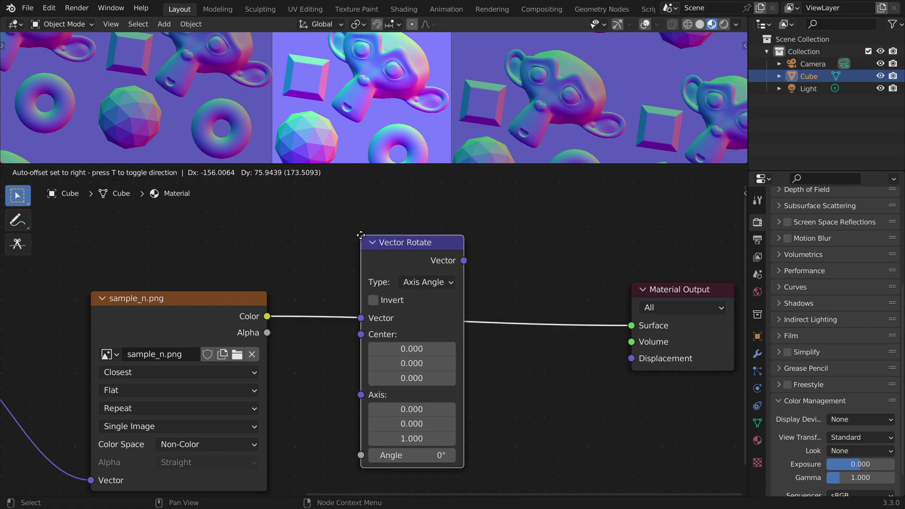
{"action": "left_click_drag", "start_coordinate": [361, 235], "coordinate": [361, 235]}
{"action": "left_click", "coordinate": [423, 283]}
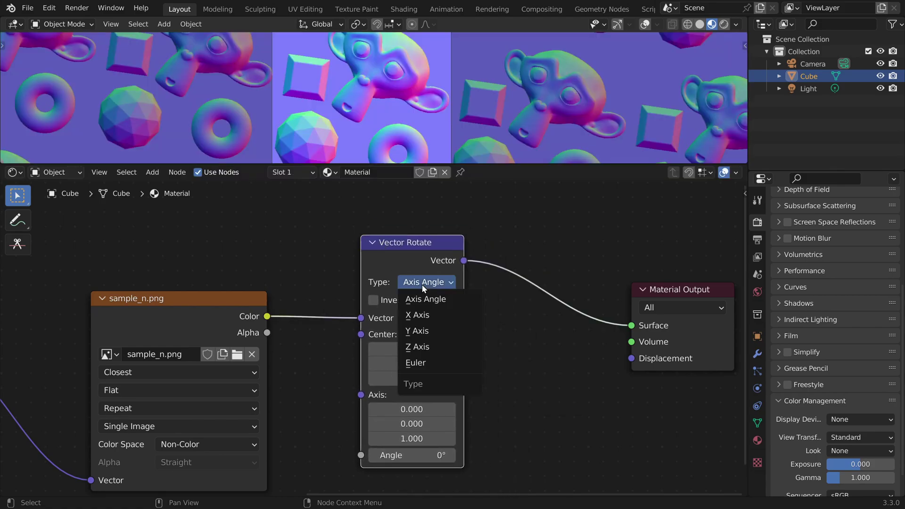
{"action": "left_click", "coordinate": [424, 347]}
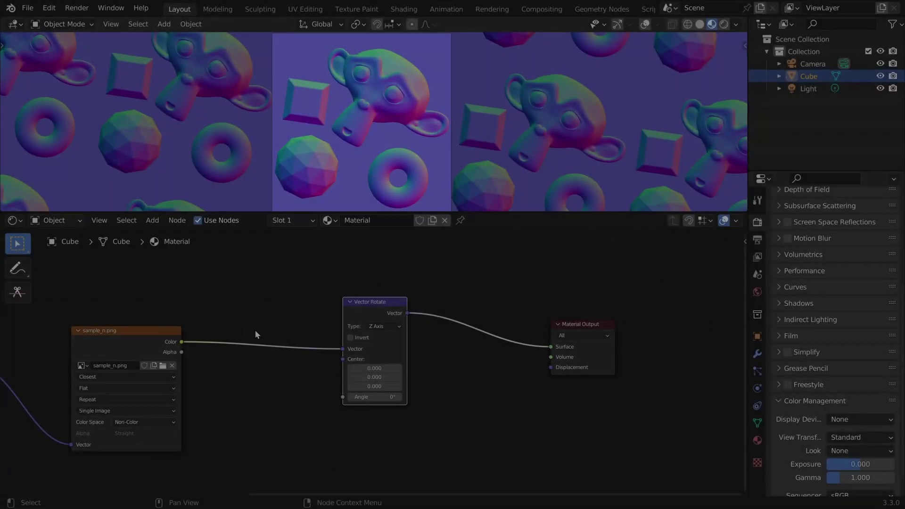
- Disconnect the texture's color from the second Vector Rotate node and add a Vector Math node between them, set to Multiply
{"action": "scroll", "coordinate": [256, 330], "scroll_direction": "up", "scroll_amount": 5}
{"action": "middle_click_drag", "start_coordinate": [358, 276], "coordinate": [374, 332]}
{"action": "left_click_drag", "start_coordinate": [384, 309], "coordinate": [304, 330]}
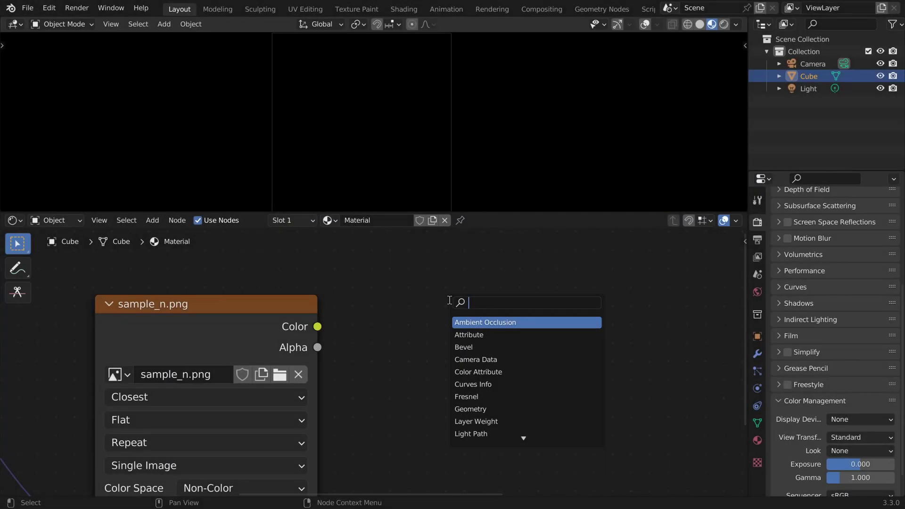
{"action": "type", "text": "vector"}
{"action": "key", "text": "Return"}
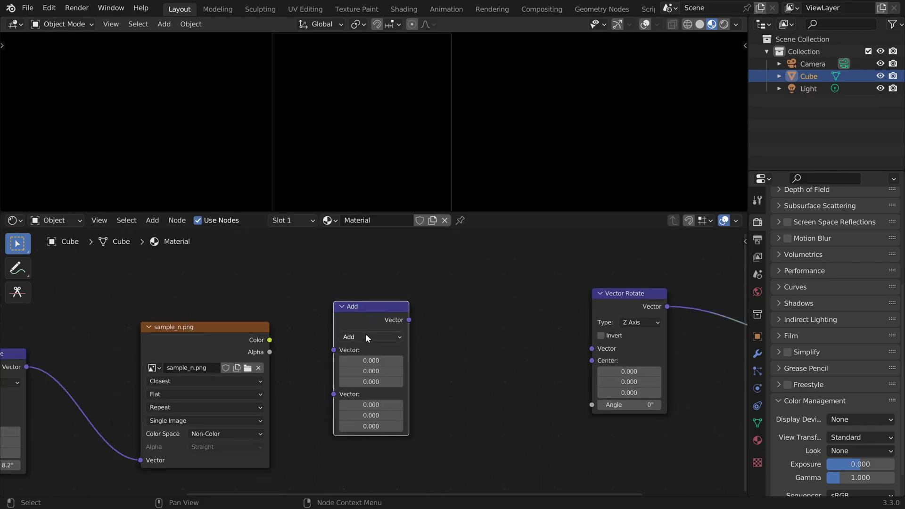
{"action": "left_click", "coordinate": [366, 333]}
{"action": "left_click", "coordinate": [367, 303]}
- Connect the texture's Color to the Multiply node and set its second vector to 2.000 on all three components
{"action": "scroll", "coordinate": [367, 303], "scroll_direction": "up", "scroll_amount": 1}
{"action": "left_click_drag", "start_coordinate": [242, 334], "coordinate": [326, 348]}
{"action": "left_click_drag", "start_coordinate": [362, 373], "coordinate": [362, 399]}
{"action": "type", "text": "2"}
{"action": "key", "text": "Return"}
{"action": "scroll", "coordinate": [396, 355], "scroll_direction": "down", "scroll_amount": 1}
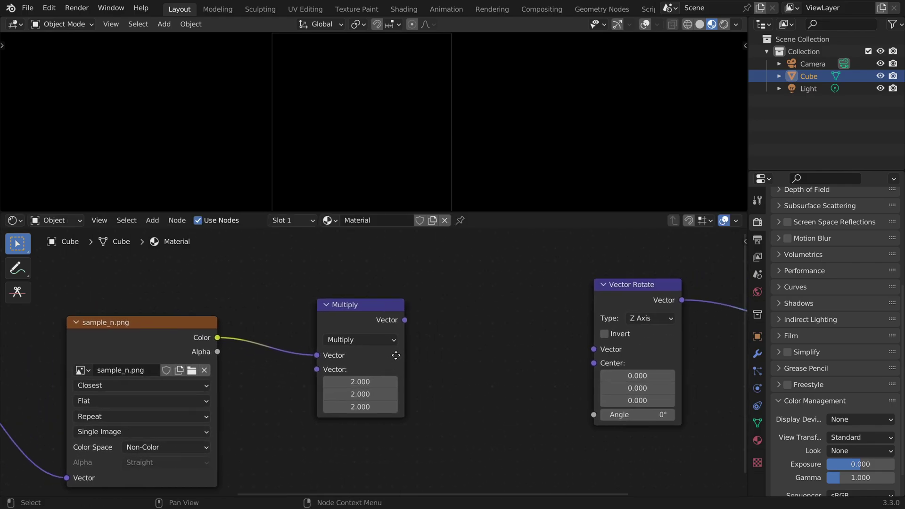
- Duplicate the Multiply node, place the copy beside it, and set the copy's operation to Subtract
{"action": "left_click", "coordinate": [396, 356]}
{"action": "key", "text": "shift+d"}
{"action": "left_click", "coordinate": [460, 319]}
{"action": "left_click", "coordinate": [458, 340]}
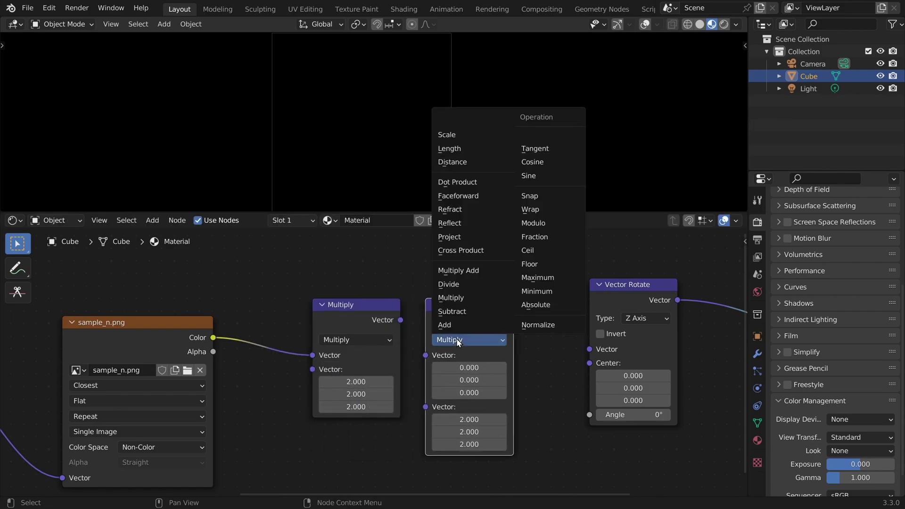
{"action": "left_click", "coordinate": [452, 312]}
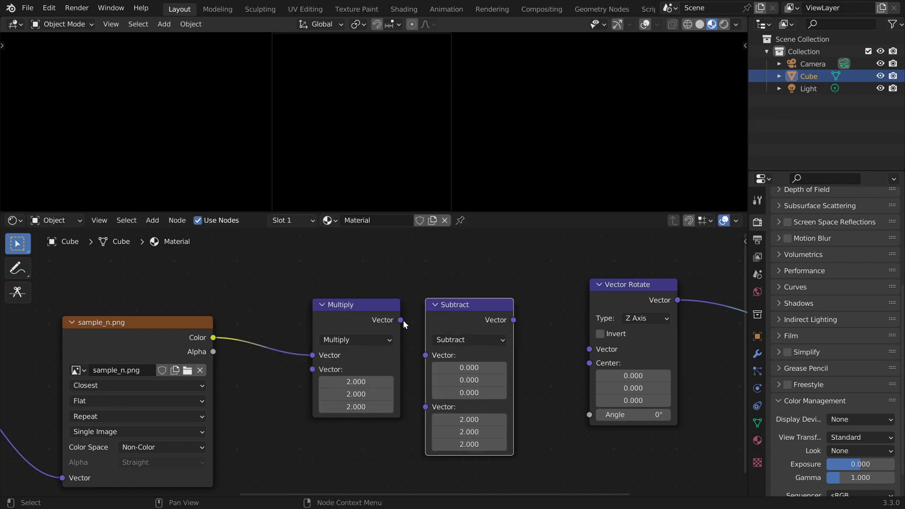
- Connect the Multiply output to the Subtract node and set its second vector to 1.000 on all three components
{"action": "left_click_drag", "start_coordinate": [400, 321], "coordinate": [426, 355]}
{"action": "left_click_drag", "start_coordinate": [471, 381], "coordinate": [472, 406]}
{"action": "type", "text": "1"}
{"action": "key", "text": "Return"}
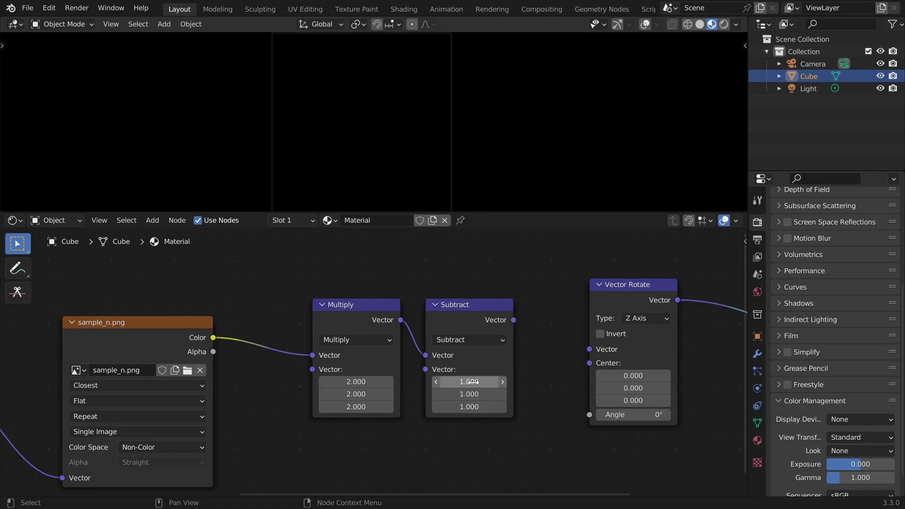
- Group the Multiply and Subtract nodes in a frame labeled "0...1 to -1...1"
{"action": "scroll", "coordinate": [473, 382], "scroll_direction": "up", "scroll_amount": 1}
{"action": "left_click_drag", "start_coordinate": [222, 276], "coordinate": [502, 448]}
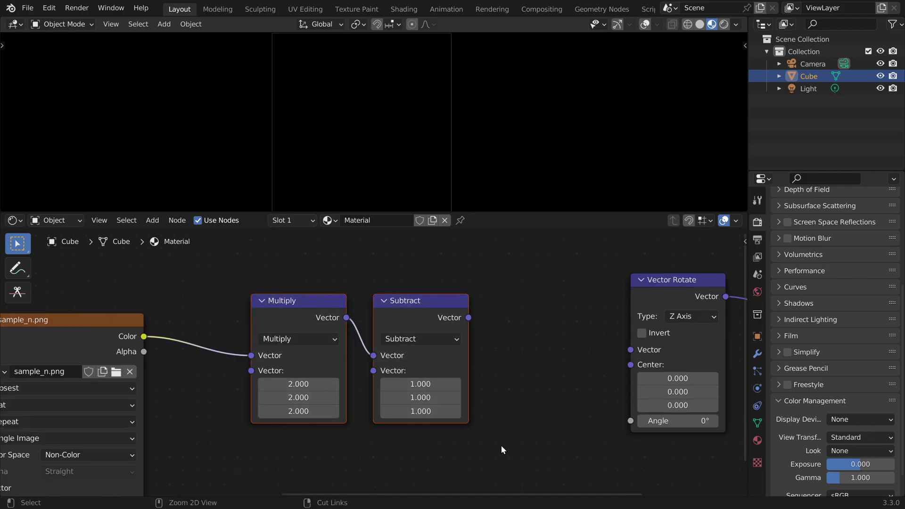
{"action": "key", "text": "ctrl+j"}
{"action": "key", "text": "F2"}
{"action": "type", "text": "0."}
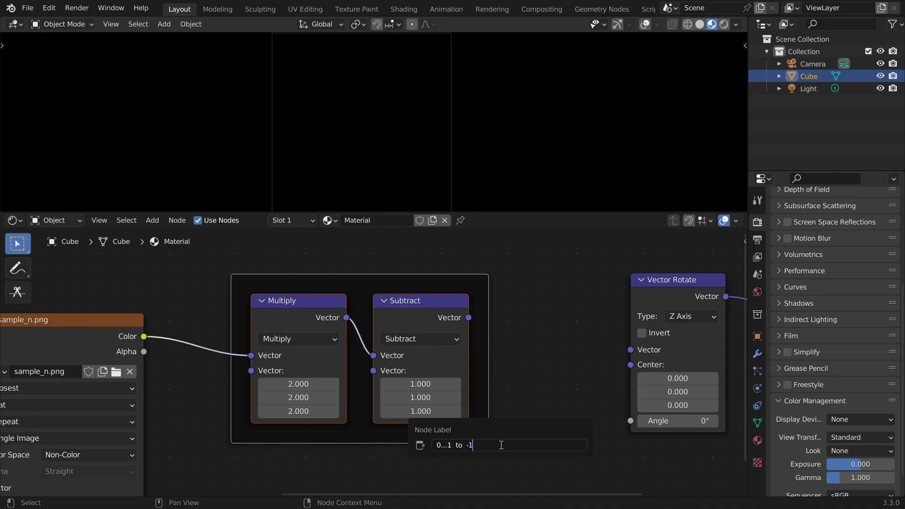
{"action": "type", "text": "..1  to  -1...1"}
{"action": "key", "text": "Return"}
{"action": "left_click", "coordinate": [527, 417]}
{"action": "scroll", "coordinate": [392, 297], "scroll_direction": "down", "scroll_amount": 3}
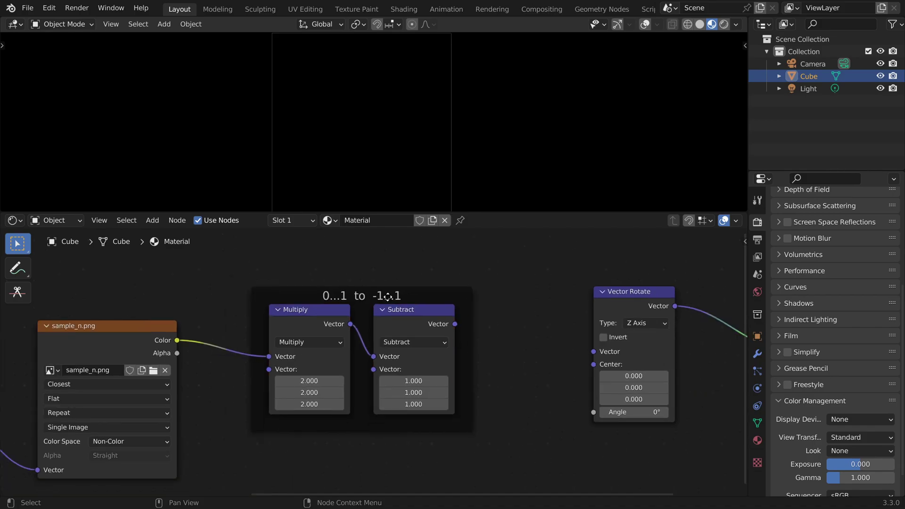
- Connect the Subtract node's output to the Vector input of the second Vector Rotate node
{"action": "middle_click_drag", "start_coordinate": [390, 298], "coordinate": [345, 295]}
{"action": "left_click_drag", "start_coordinate": [402, 321], "coordinate": [530, 346]}
{"action": "middle_click_drag", "start_coordinate": [542, 336], "coordinate": [488, 338]}
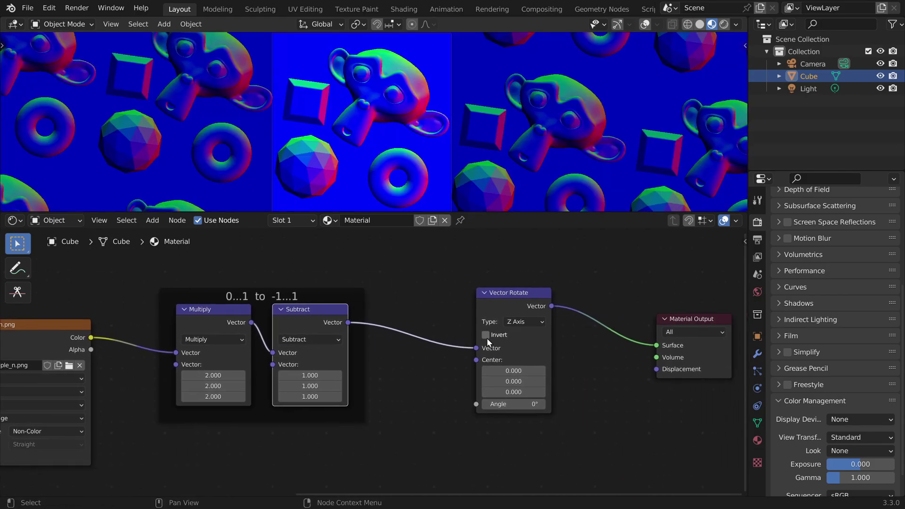
- Try different angles on the second Vector Rotate node, ending at about -74.7°, while watching the normal map up close
{"action": "left_click_drag", "start_coordinate": [514, 404], "coordinate": [542, 404]}
{"action": "scroll", "coordinate": [340, 179], "scroll_direction": "up", "scroll_amount": 6}
{"action": "middle_click_drag", "start_coordinate": [339, 179], "coordinate": [410, 95], "text": "shift"}
{"action": "left_click_drag", "start_coordinate": [514, 404], "coordinate": [424, 404]}
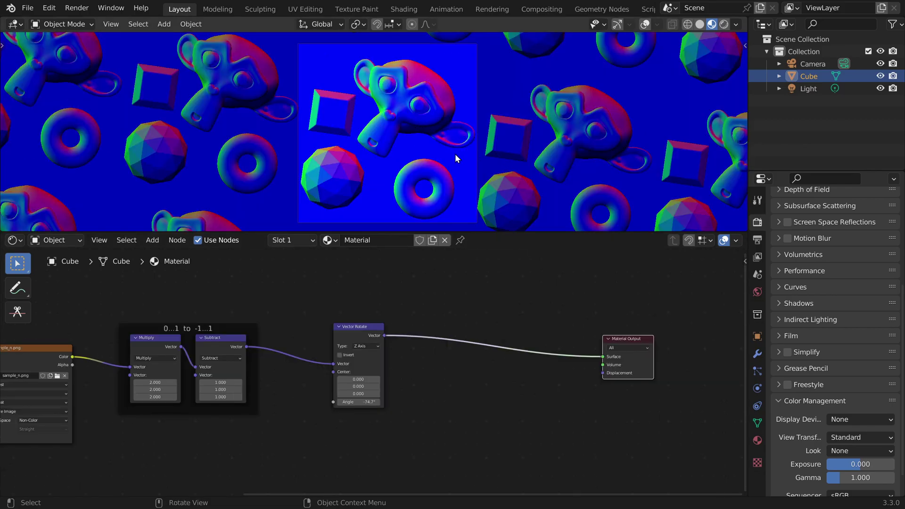
- Examine the node chain from the image texture through the "0...1 to -1...1" frame to the second Vector Rotate node
{"action": "middle_click_drag", "start_coordinate": [227, 326], "coordinate": [381, 337]}
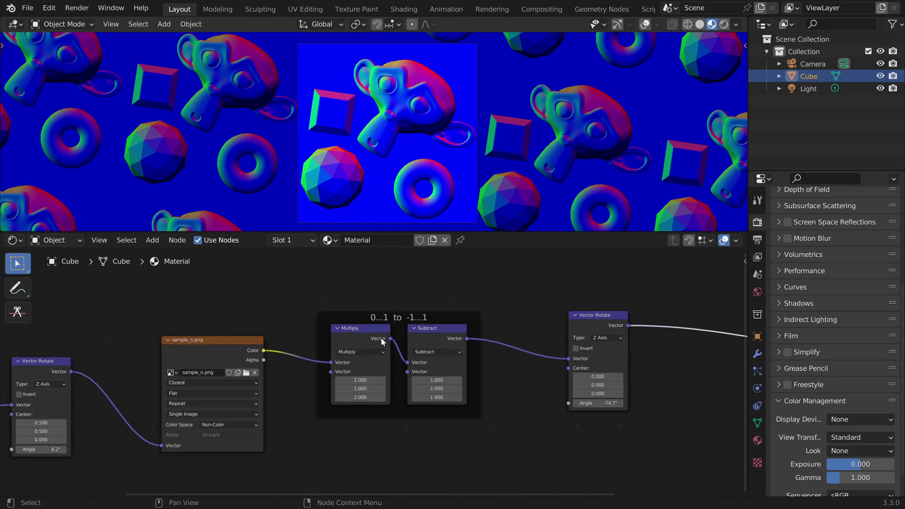
{"action": "scroll", "coordinate": [381, 338], "scroll_direction": "up", "scroll_amount": 3}
{"action": "scroll", "coordinate": [353, 344], "scroll_direction": "down", "scroll_amount": 4}
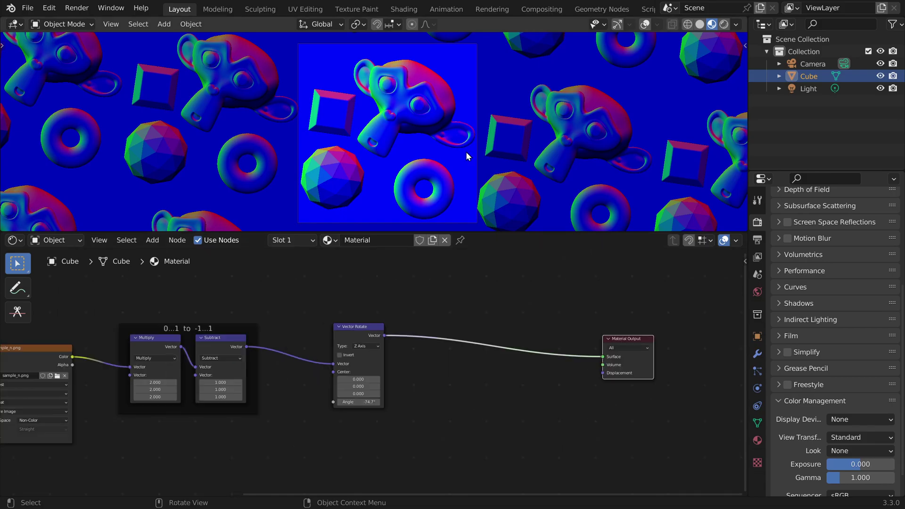
{"action": "middle_click_drag", "start_coordinate": [227, 326], "coordinate": [381, 338]}
{"action": "scroll", "coordinate": [381, 338], "scroll_direction": "up", "scroll_amount": 1}
{"action": "scroll", "coordinate": [381, 338], "scroll_direction": "up", "scroll_amount": 2}
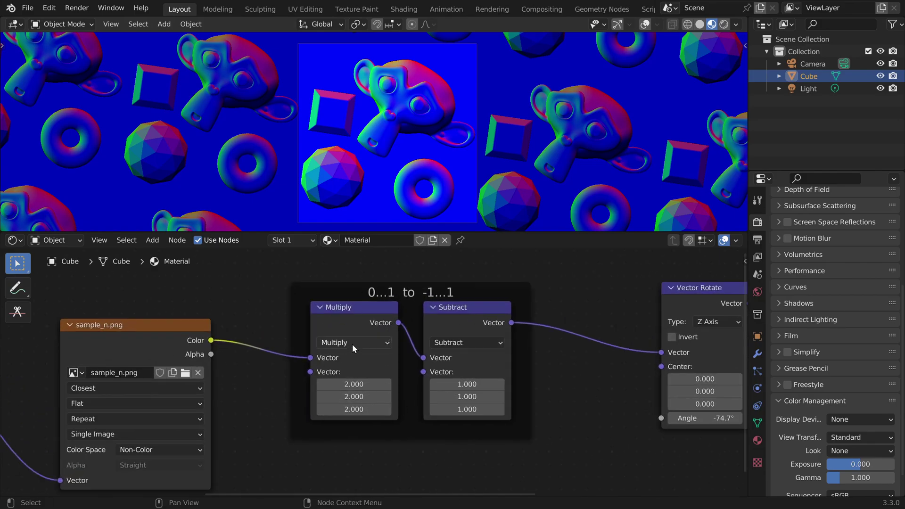
{"action": "scroll", "coordinate": [352, 344], "scroll_direction": "down", "scroll_amount": 3}
{"action": "scroll", "coordinate": [366, 368], "scroll_direction": "up", "scroll_amount": 2}
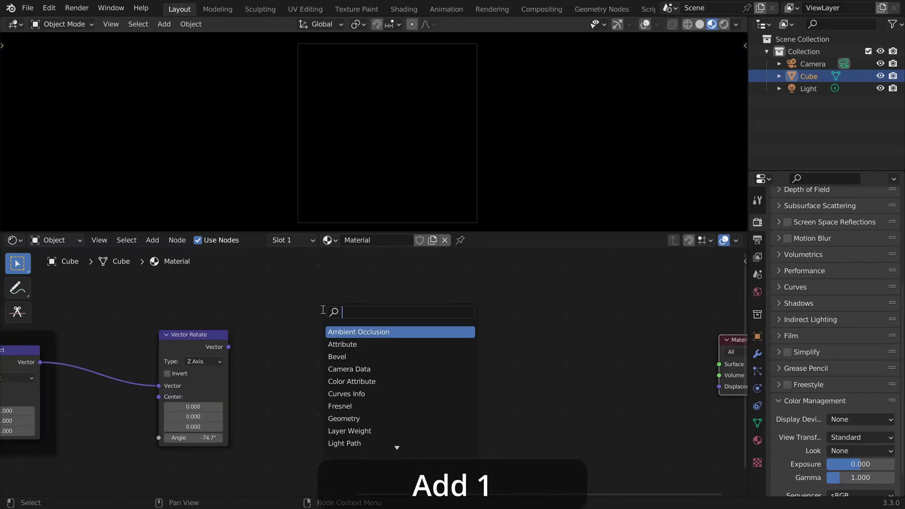
- Add a Vector Math node set to Add, feed it the second Vector Rotate's output, and set its second vector to 1.000 throughout
{"action": "type", "text": "math"}
{"action": "key", "text": "Return"}
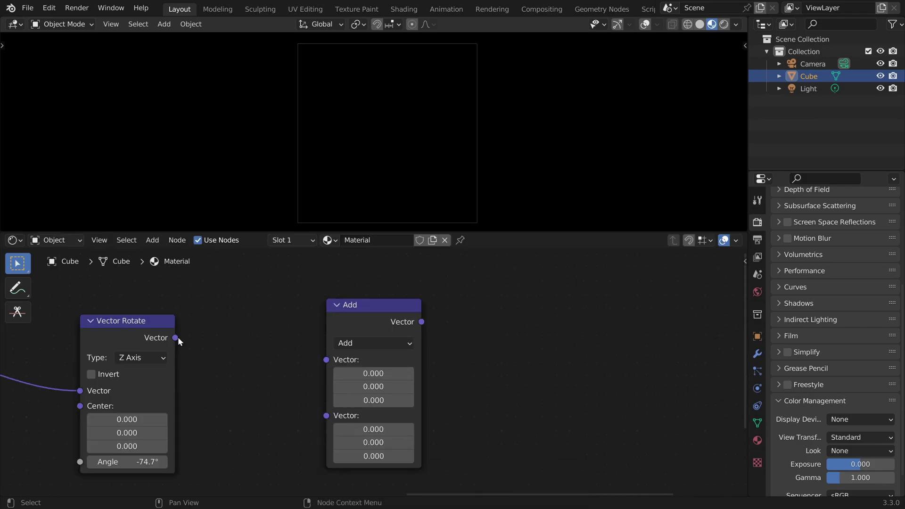
{"action": "left_click_drag", "start_coordinate": [175, 338], "coordinate": [326, 360]}
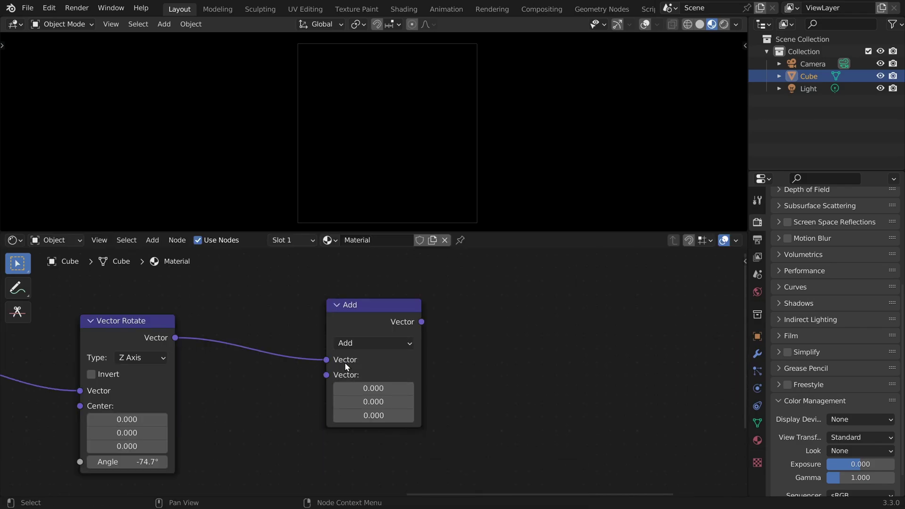
{"action": "left_click", "coordinate": [379, 384]}
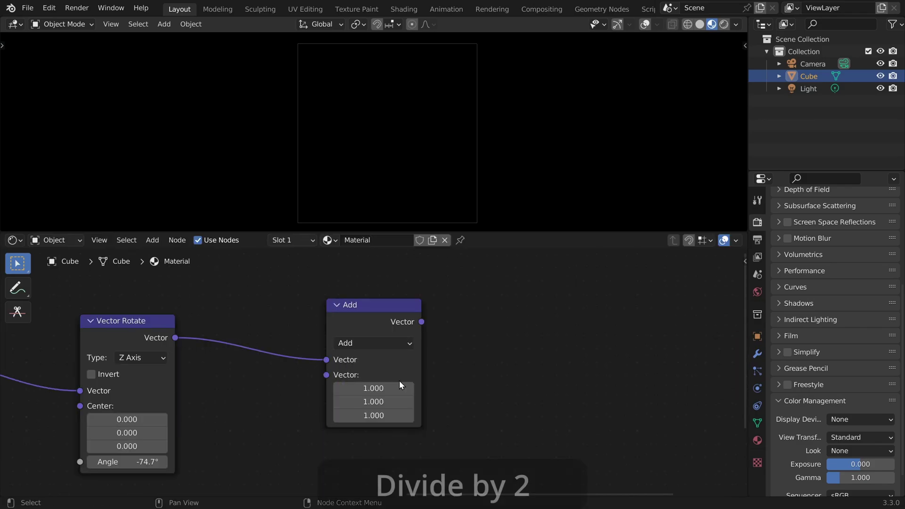
- Duplicate the Add node, connect the copy after it, and make it a Divide with 2.000 on all three components
{"action": "key", "text": "shift+d"}
{"action": "left_click", "coordinate": [490, 319]}
{"action": "left_click_drag", "start_coordinate": [422, 322], "coordinate": [451, 357]}
{"action": "left_click", "coordinate": [497, 338]}
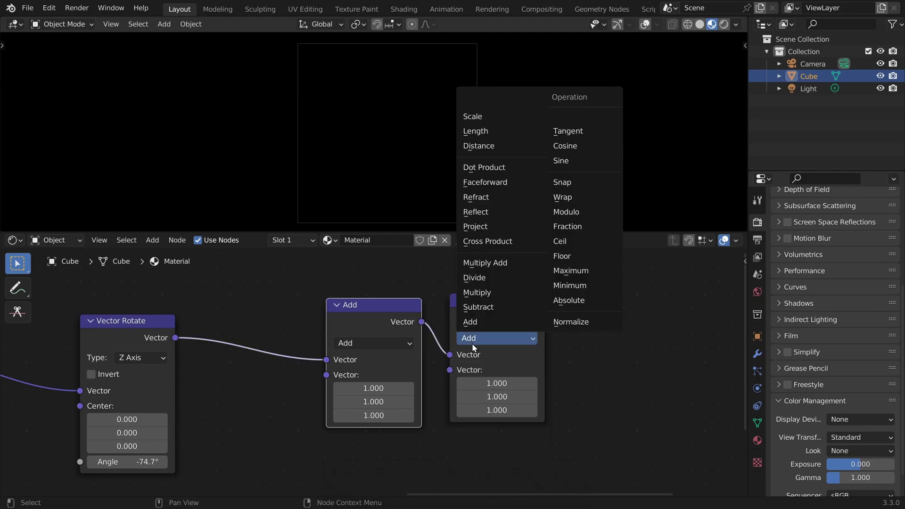
{"action": "left_click", "coordinate": [486, 279]}
{"action": "left_click_drag", "start_coordinate": [497, 383], "coordinate": [497, 410]}
{"action": "type", "text": "2"}
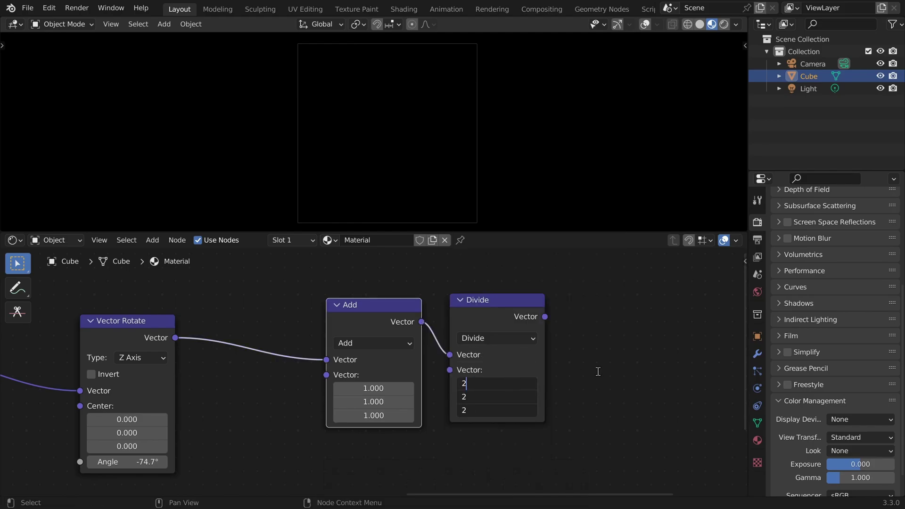
{"action": "key", "text": "Return"}
- Group the Add and Divide nodes in a frame labeled "-1...1 to 0...1"
{"action": "scroll", "coordinate": [304, 309], "scroll_direction": "down", "scroll_amount": 1}
{"action": "key", "text": "b"}
{"action": "left_click_drag", "start_coordinate": [275, 286], "coordinate": [550, 448]}
{"action": "key", "text": "ctrl+j"}
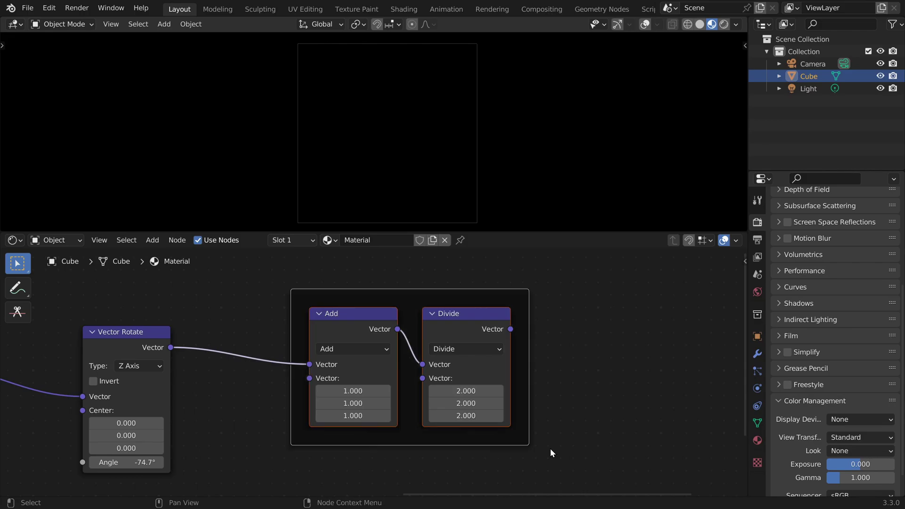
{"action": "key", "text": "F2"}
{"action": "type", "text": "-1"}
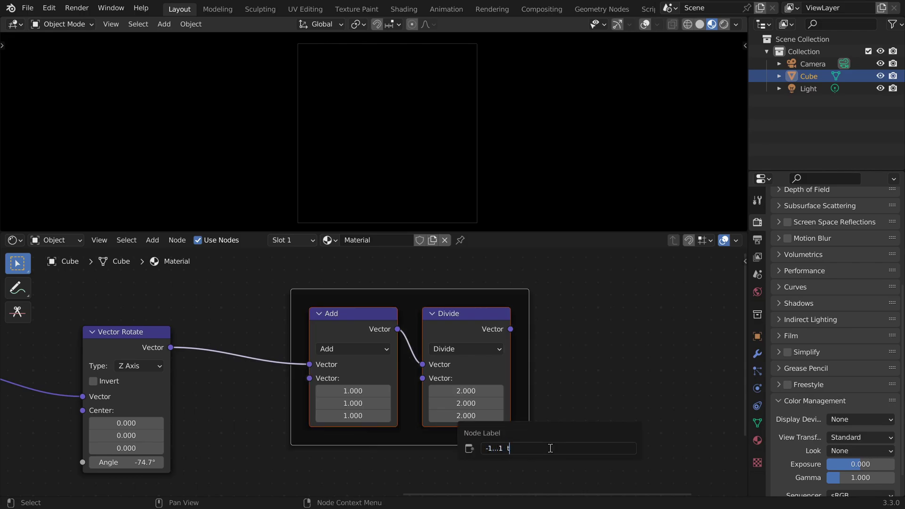
{"action": "type", "text": "...1  to  0...1"}
{"action": "key", "text": "Return"}
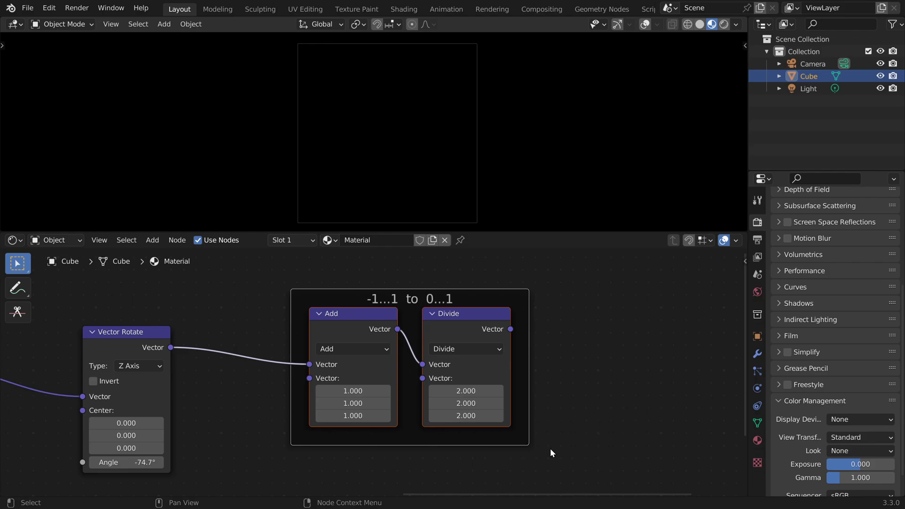
{"action": "left_click", "coordinate": [581, 364]}
- Connect the Divide node's output to the Surface input of the Material Output
{"action": "scroll", "coordinate": [312, 360], "scroll_direction": "down", "scroll_amount": 6}
{"action": "middle_click_drag", "start_coordinate": [200, 316], "coordinate": [378, 308]}
{"action": "middle_click_drag", "start_coordinate": [633, 334], "coordinate": [332, 322]}
{"action": "scroll", "coordinate": [324, 316], "scroll_direction": "up", "scroll_amount": 4}
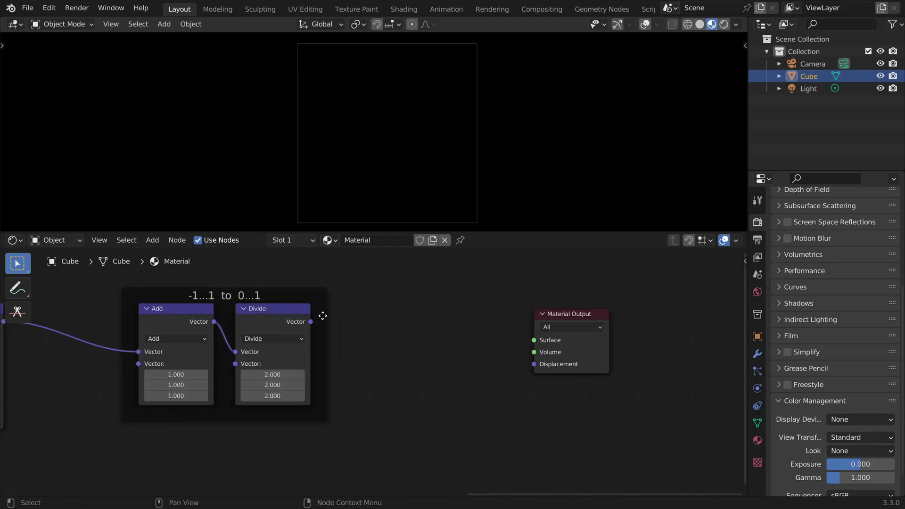
{"action": "left_click_drag", "start_coordinate": [311, 322], "coordinate": [538, 340]}
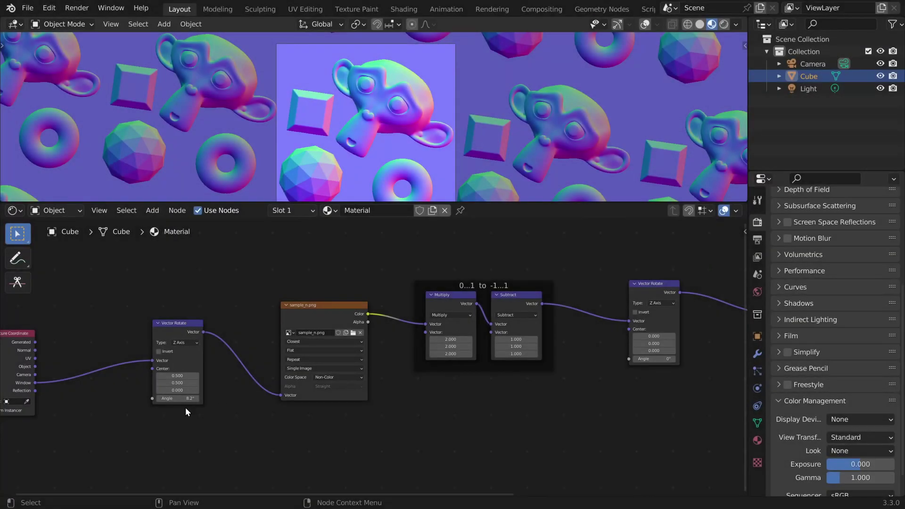
- Try different angles on both Vector Rotate nodes to compare the image rotation with the vector rotation
{"action": "left_click_drag", "start_coordinate": [175, 401], "coordinate": [203, 400]}
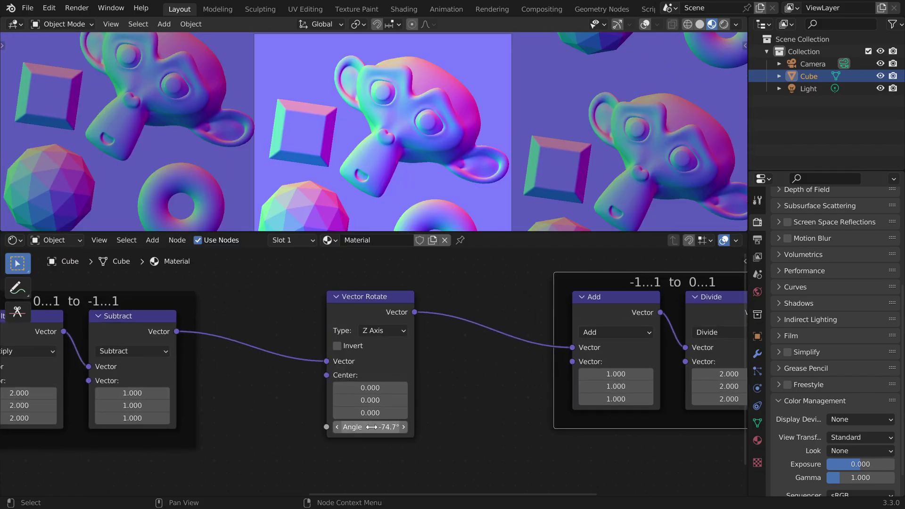
{"action": "left_click_drag", "start_coordinate": [370, 427], "coordinate": [233, 427]}
{"action": "left_click_drag", "start_coordinate": [342, 427], "coordinate": [337, 426]}
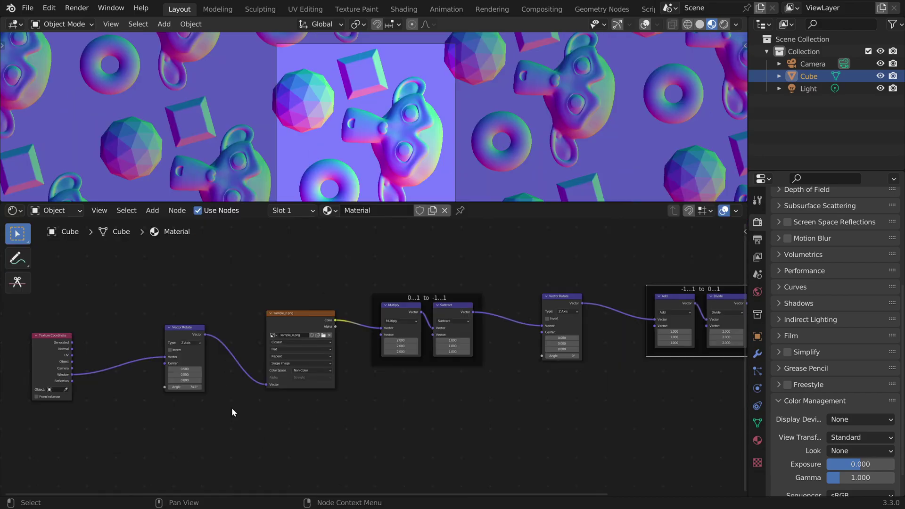
- Add a Value node below the first Vector Rotate node and set it to 3.200
{"action": "key", "text": "shift+a"}
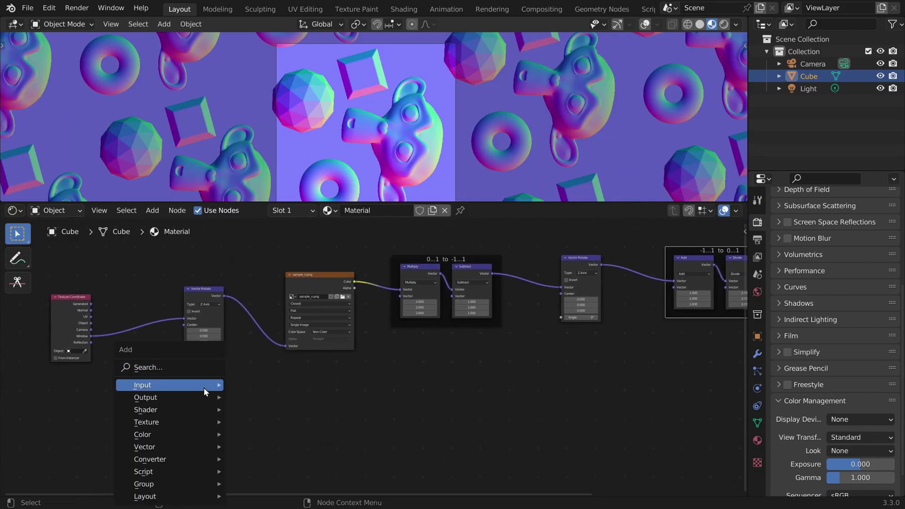
{"action": "left_click", "coordinate": [179, 367]}
{"action": "type", "text": "val"}
{"action": "key", "text": "Return"}
{"action": "left_click", "coordinate": [161, 417]}
{"action": "middle_click_drag", "start_coordinate": [210, 436], "coordinate": [363, 374]}
{"action": "scroll", "coordinate": [318, 384], "scroll_direction": "up", "scroll_amount": 7}
{"action": "left_click_drag", "start_coordinate": [349, 398], "coordinate": [377, 398]}
{"action": "scroll", "coordinate": [338, 399], "scroll_direction": "down", "scroll_amount": 8}
{"action": "middle_click_drag", "start_coordinate": [337, 398], "coordinate": [298, 436]}
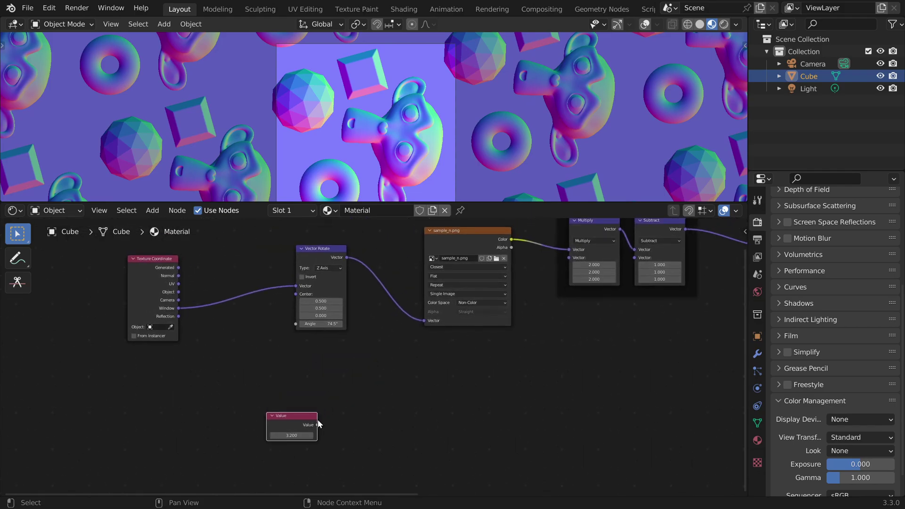
- Connect the Value node to the Angle inputs of both Vector Rotate nodes and set it to 5.900
{"action": "left_click_drag", "start_coordinate": [318, 425], "coordinate": [296, 325]}
{"action": "middle_click_drag", "start_coordinate": [436, 342], "coordinate": [308, 370]}
{"action": "left_click_drag", "start_coordinate": [188, 453], "coordinate": [644, 312]}
{"action": "left_click_drag", "start_coordinate": [164, 463], "coordinate": [311, 464]}
- Enable Invert on the second Vector Rotate node
{"action": "middle_click_drag", "start_coordinate": [615, 327], "coordinate": [367, 409]}
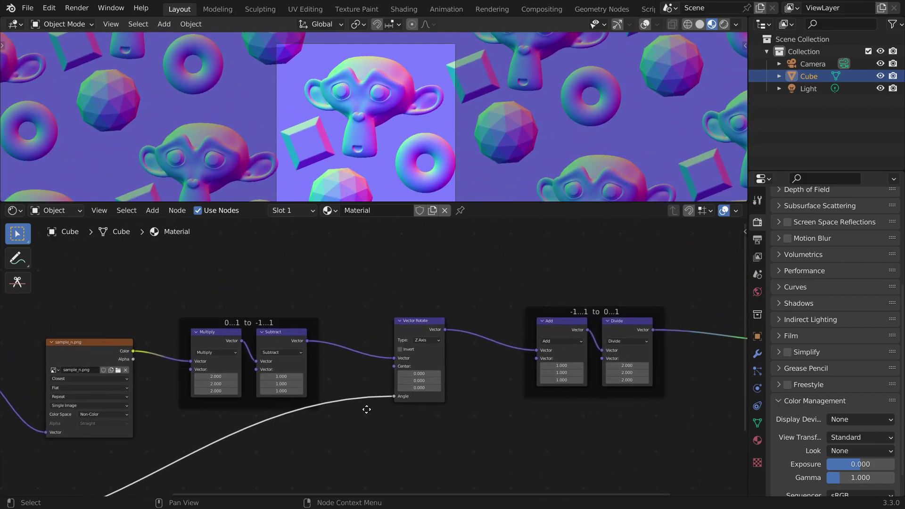
{"action": "scroll", "coordinate": [413, 339], "scroll_direction": "up", "scroll_amount": 6}
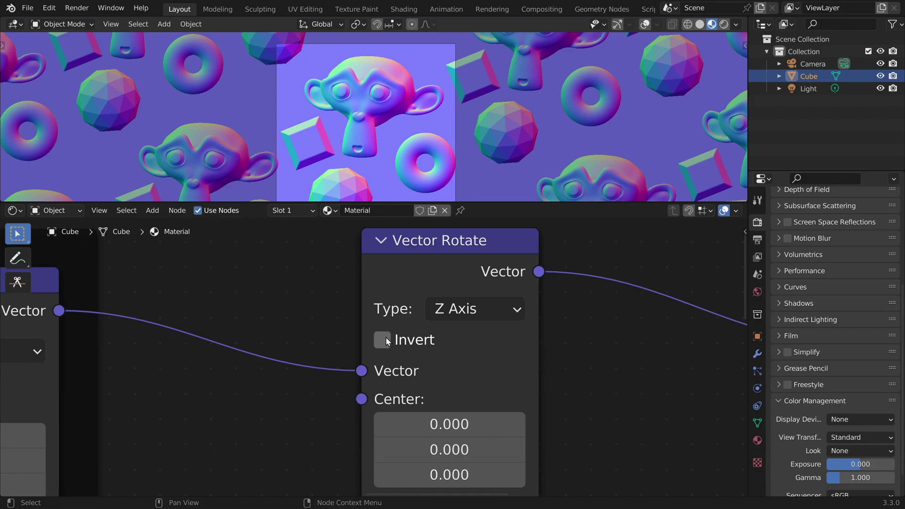
{"action": "left_click", "coordinate": [388, 343]}
- Try different amounts on the Value node, ending at 12.480
{"action": "scroll", "coordinate": [389, 344], "scroll_direction": "down", "scroll_amount": 5}
{"action": "mouse_move", "coordinate": [82, 439]}
{"action": "middle_mouse_down"}
{"action": "mouse_move", "coordinate": [111, 418]}
{"action": "mouse_move", "coordinate": [410, 311]}
{"action": "middle_mouse_up"}
{"action": "middle_click_drag", "start_coordinate": [209, 398], "coordinate": [383, 319]}
{"action": "middle_click_drag", "start_coordinate": [113, 415], "coordinate": [307, 339]}
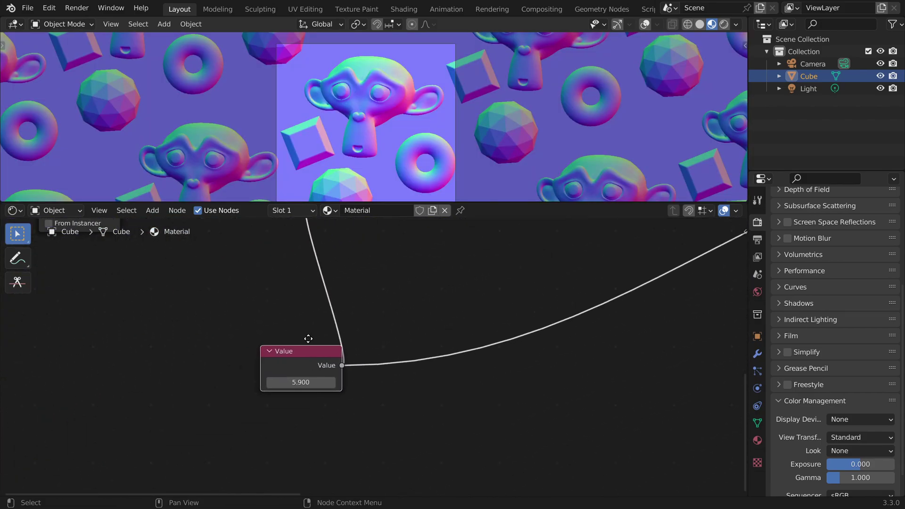
{"action": "scroll", "coordinate": [306, 354], "scroll_direction": "up", "scroll_amount": 3}
{"action": "left_click_drag", "start_coordinate": [288, 383], "coordinate": [337, 386], "text": "shift"}
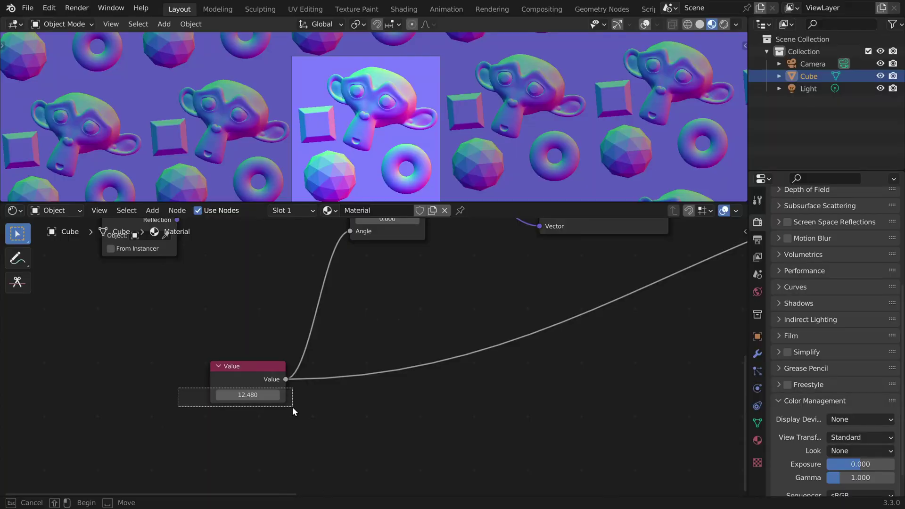
- Add a Math node beside the Value node and set its operation to To Radians
{"action": "scroll", "coordinate": [241, 344], "scroll_direction": "up", "scroll_amount": 2}
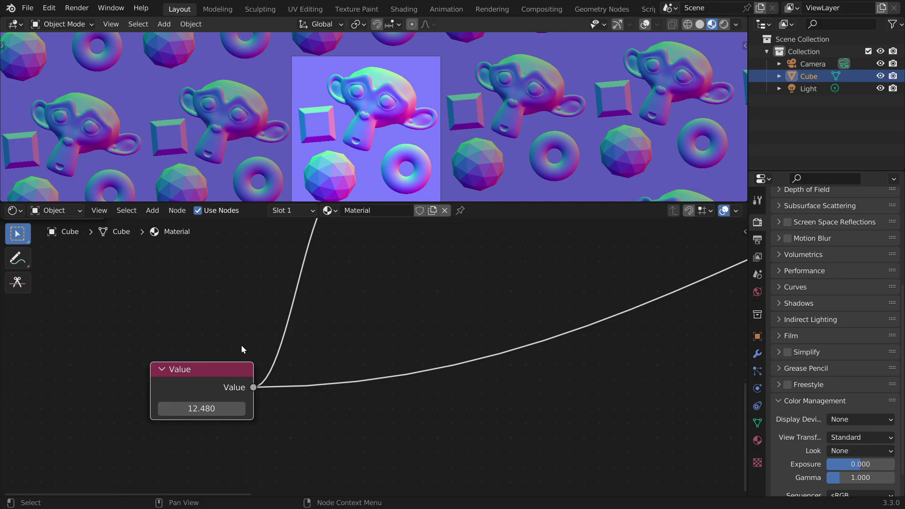
{"action": "key", "text": "shift+a"}
{"action": "left_click", "coordinate": [265, 301]}
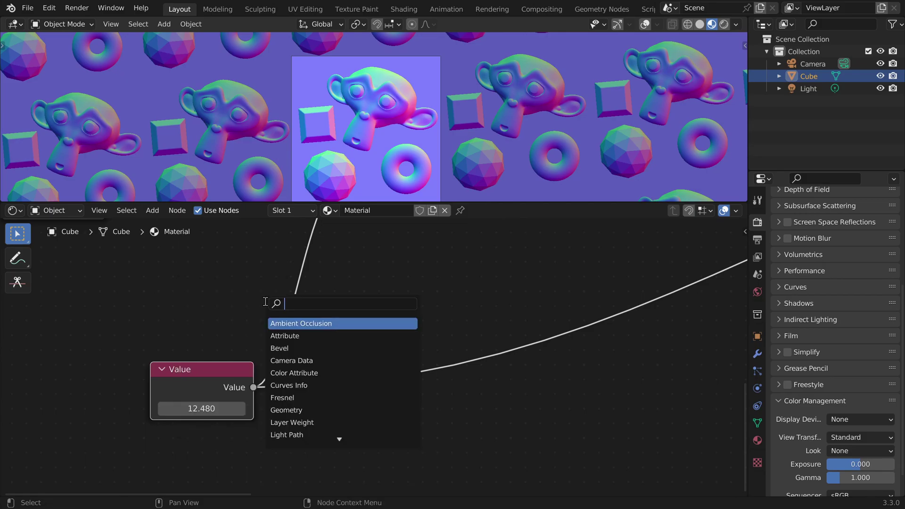
{"action": "type", "text": "math"}
{"action": "key", "text": "Return"}
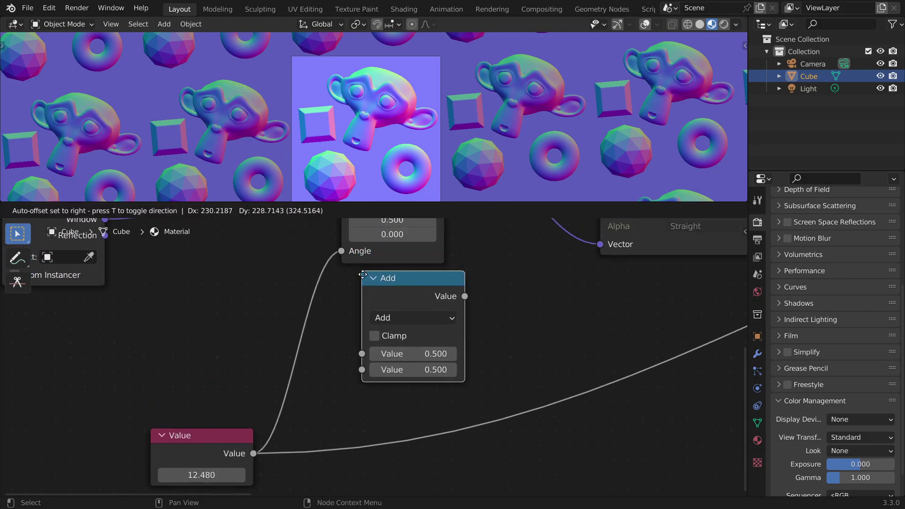
{"action": "left_click", "coordinate": [349, 309]}
{"action": "left_click", "coordinate": [379, 356]}
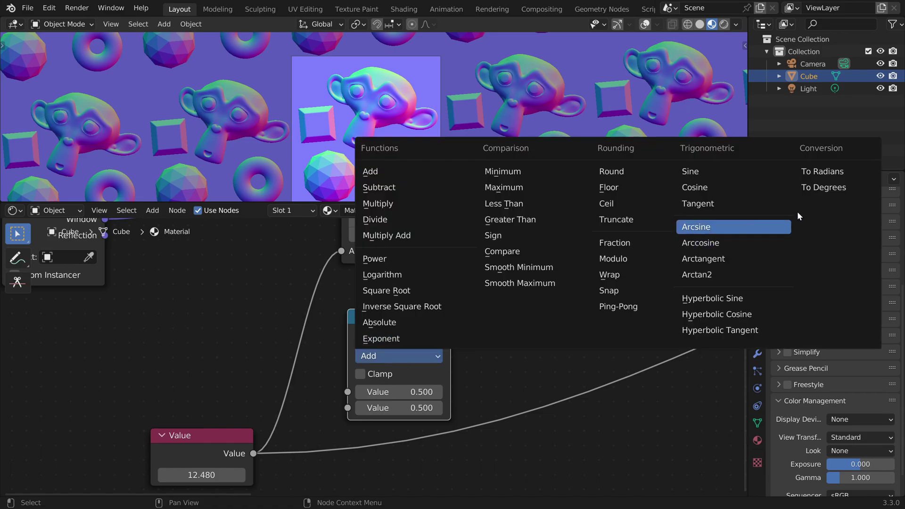
{"action": "left_click", "coordinate": [829, 172]}
- Make the To Radians node drive the Angle of both Vector Rotate nodes in place of the Value node, and adjust its Degrees value
{"action": "scroll", "coordinate": [339, 382], "scroll_direction": "up", "scroll_amount": 1}
{"action": "left_click_drag", "start_coordinate": [318, 388], "coordinate": [471, 412]}
{"action": "left_click_drag", "start_coordinate": [485, 324], "coordinate": [354, 291]}
{"action": "scroll", "coordinate": [423, 338], "scroll_direction": "down", "scroll_amount": 3}
{"action": "left_click_drag", "start_coordinate": [394, 345], "coordinate": [343, 355]}
{"action": "scroll", "coordinate": [343, 355], "scroll_direction": "down", "scroll_amount": 5}
{"action": "middle_click_drag", "start_coordinate": [343, 355], "coordinate": [196, 405]}
{"action": "left_click_drag", "start_coordinate": [213, 408], "coordinate": [576, 337]}
{"action": "scroll", "coordinate": [191, 426], "scroll_direction": "up", "scroll_amount": 9}
{"action": "mouse_move", "coordinate": [378, 425]}
{"action": "left_mouse_down"}
{"action": "mouse_move", "coordinate": [496, 425]}
{"action": "mouse_move", "coordinate": [277, 425]}
{"action": "mouse_move", "coordinate": [756, 426]}
{"action": "mouse_move", "coordinate": [245, 425]}
{"action": "mouse_move", "coordinate": [411, 426]}
{"action": "mouse_move", "coordinate": [372, 425]}
{"action": "left_mouse_up"}
{"action": "key", "text": "Home"}
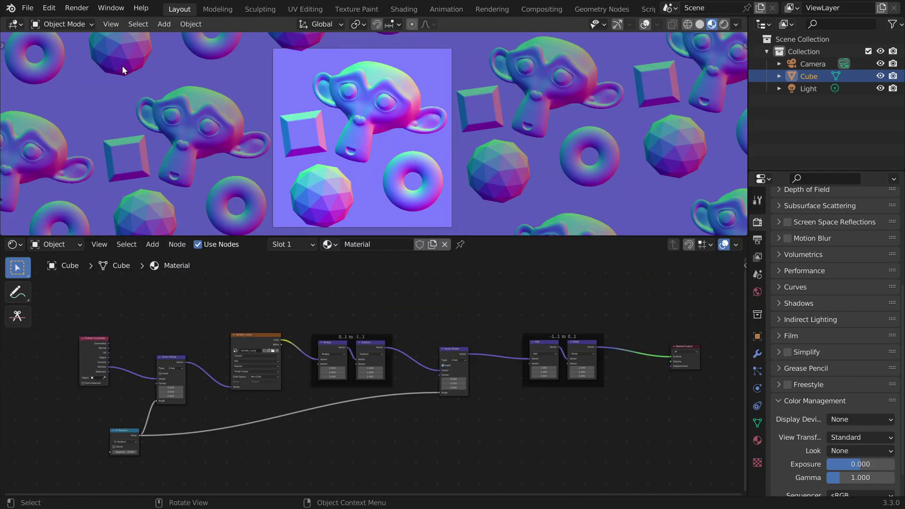
- Render the image and set it to save as an RGB PNG with 16-bit color depth and higher compression
{"action": "left_click", "coordinate": [77, 8]}
{"action": "left_click", "coordinate": [98, 22]}
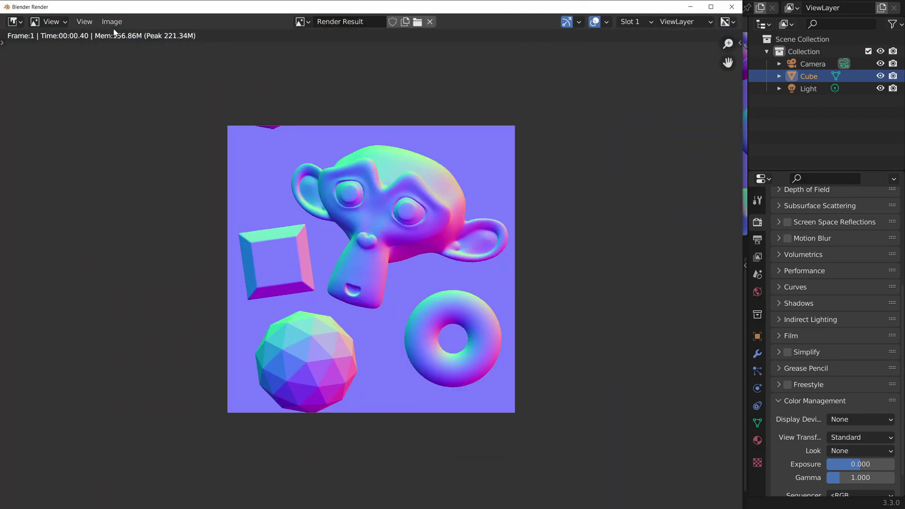
{"action": "left_click", "coordinate": [111, 21]}
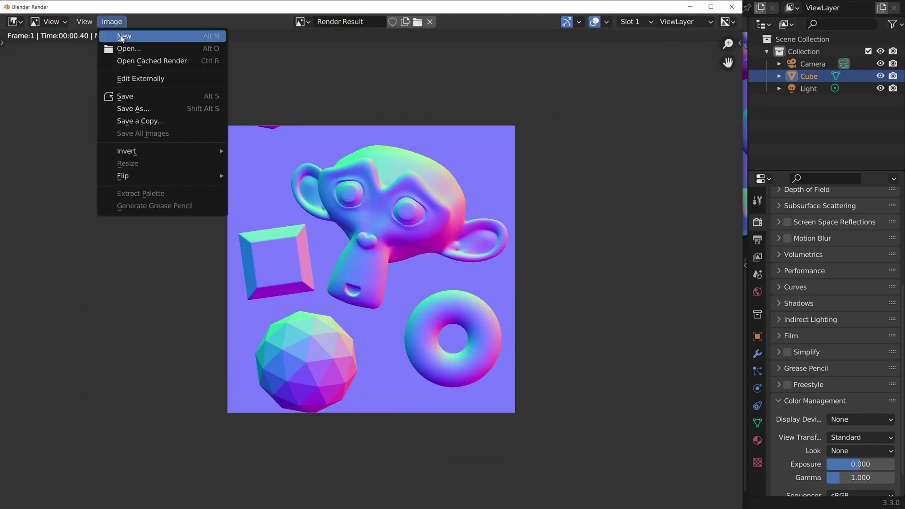
{"action": "left_click", "coordinate": [148, 111]}
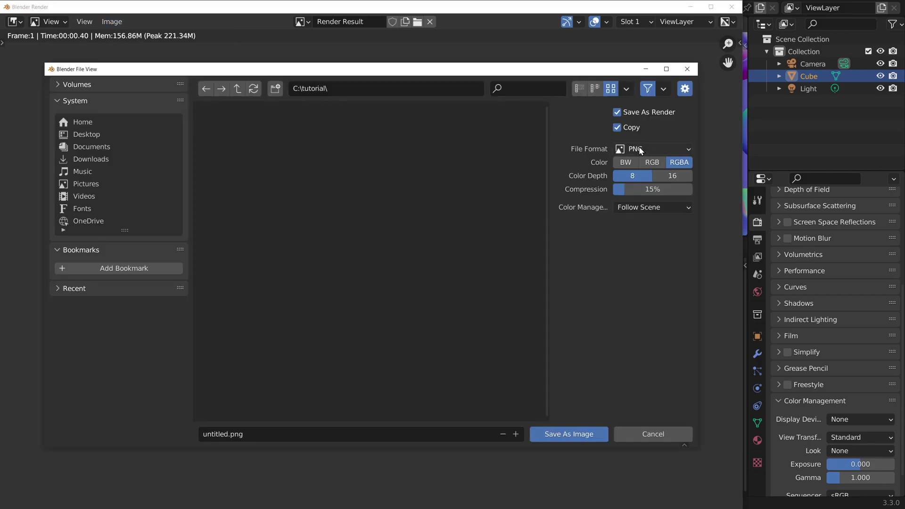
{"action": "left_click", "coordinate": [655, 164]}
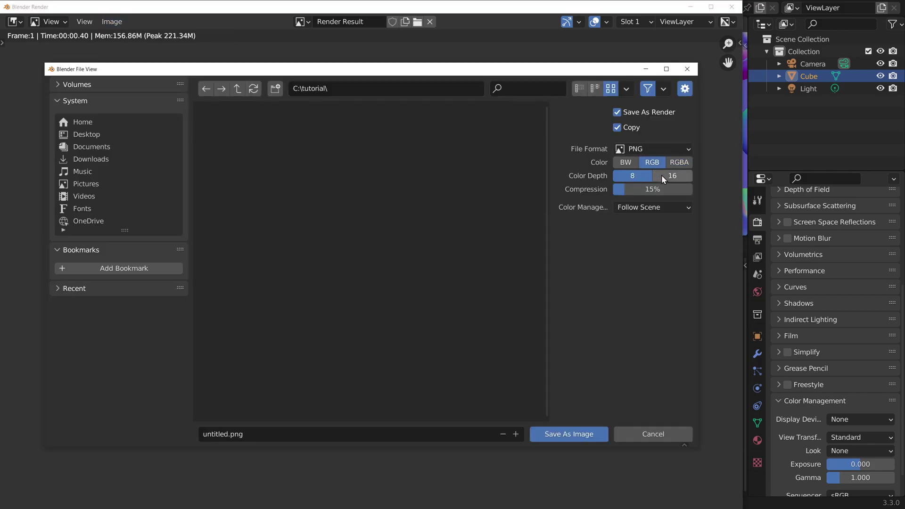
{"action": "left_click", "coordinate": [659, 176]}
{"action": "left_click_drag", "start_coordinate": [633, 192], "coordinate": [688, 194]}
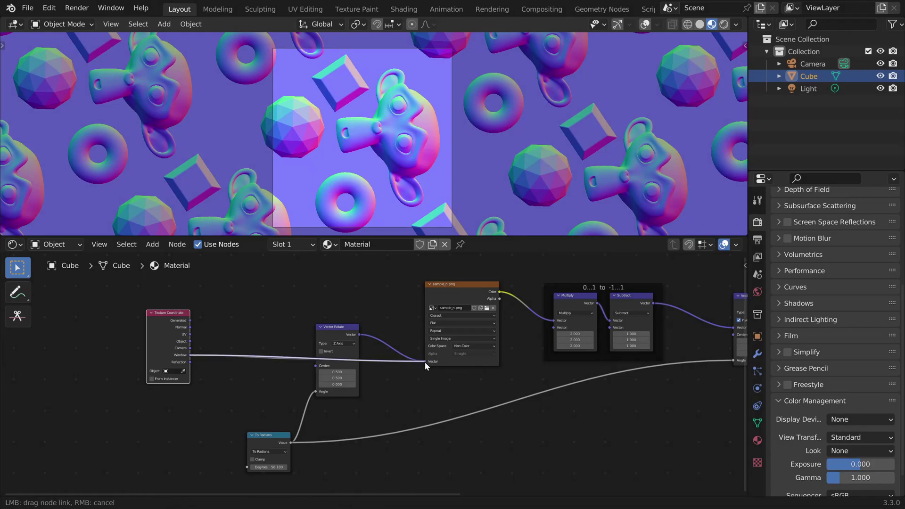
- Link the Texture Coordinate's Window output directly to the image texture, removing the first Vector Rotate and the To Radians nodes
{"action": "key", "text": "x"}
{"action": "left_click", "coordinate": [270, 436]}
{"action": "key", "text": "x"}
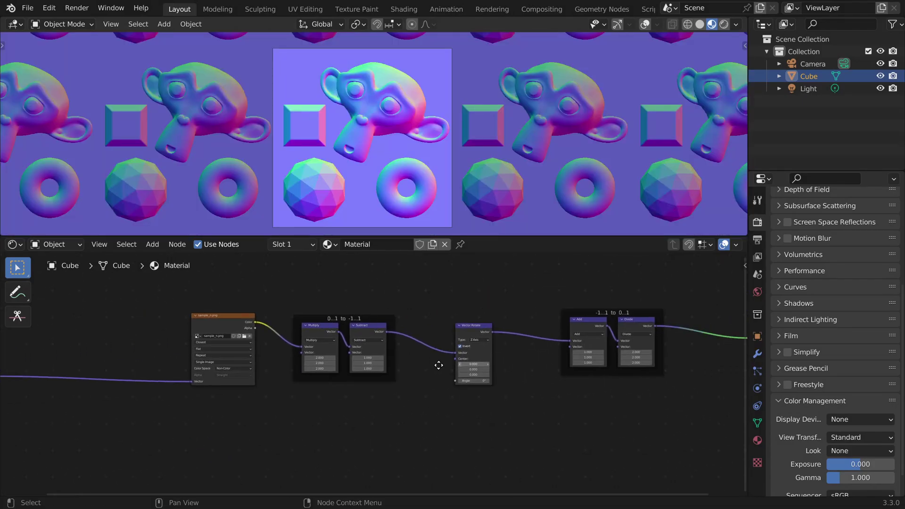
- Delete the remaining Vector Rotate node and connect the Subtract output to the Add node's first vector input
{"action": "middle_click_drag", "start_coordinate": [438, 365], "coordinate": [333, 373]}
{"action": "key", "text": "x"}
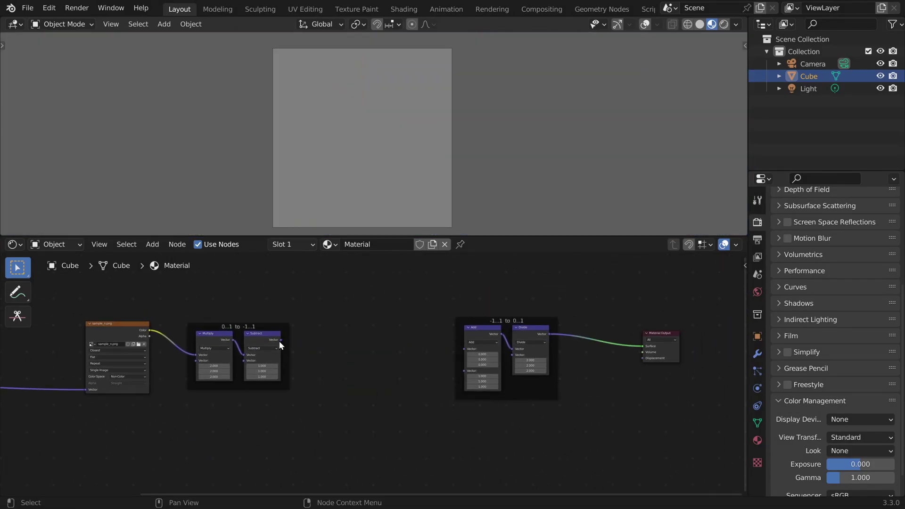
{"action": "left_click_drag", "start_coordinate": [280, 339], "coordinate": [467, 348]}
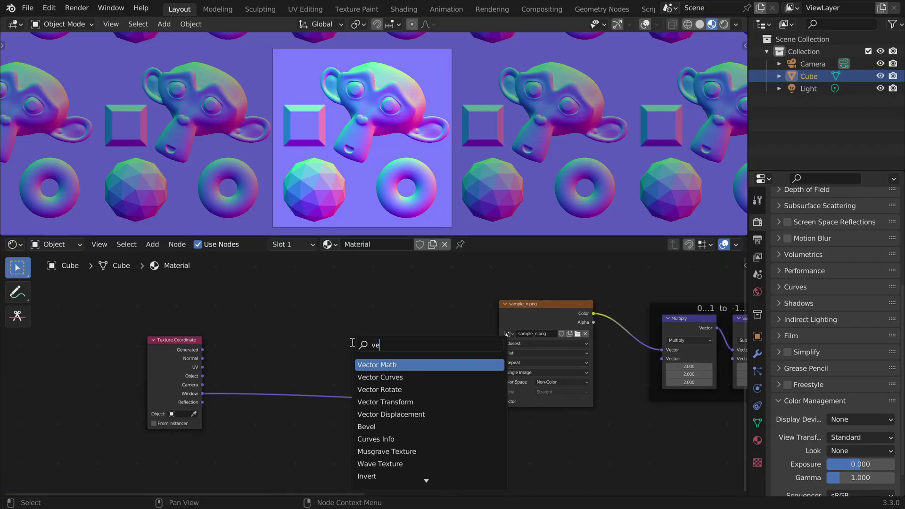
- Insert a Vector Math node between the Texture Coordinate and image texture nodes, set to Multiply with all three components at 1
{"action": "key", "text": "Return"}
{"action": "left_click", "coordinate": [339, 348]}
{"action": "scroll", "coordinate": [373, 378], "scroll_direction": "up", "scroll_amount": 4}
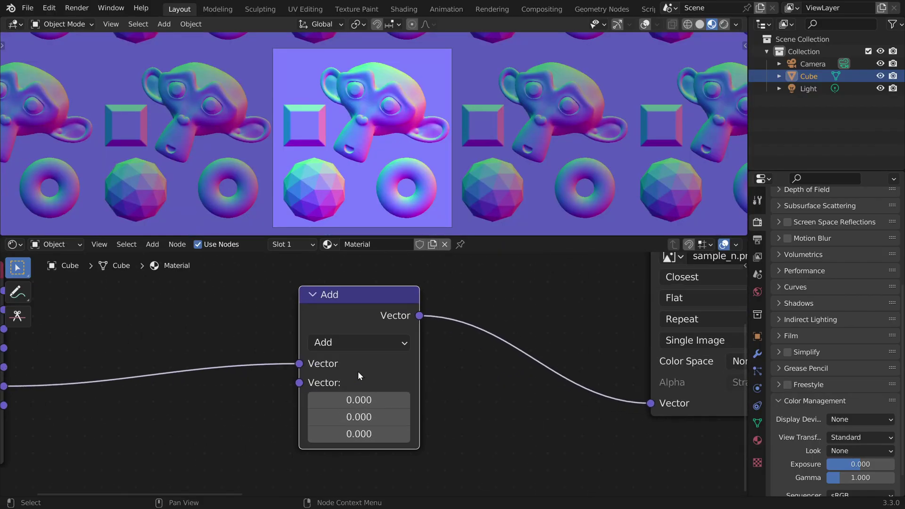
{"action": "left_click", "coordinate": [356, 342]}
{"action": "left_click", "coordinate": [335, 286]}
{"action": "left_click_drag", "start_coordinate": [364, 398], "coordinate": [363, 433]}
{"action": "type", "text": "1"}
{"action": "key", "text": "Return"}
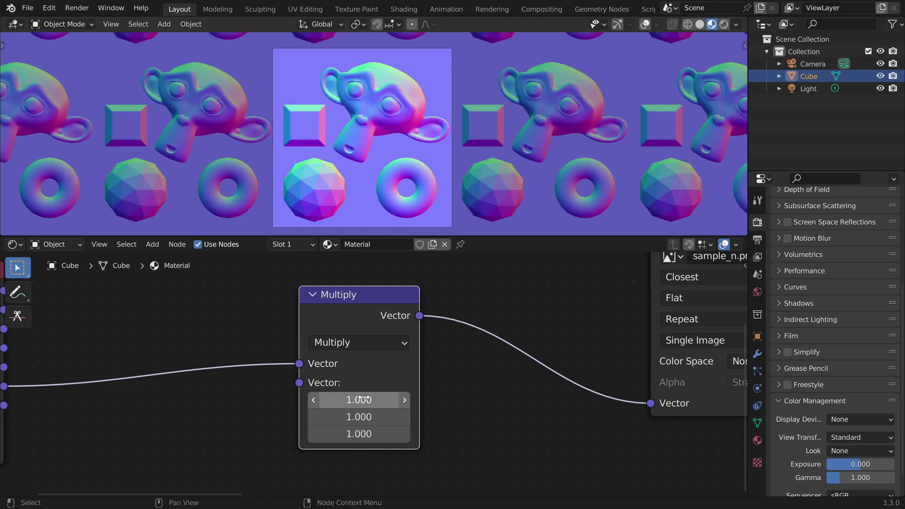
- Set the X component of the new Multiply node to -1 to flip the image horizontally
{"action": "left_click", "coordinate": [366, 400]}
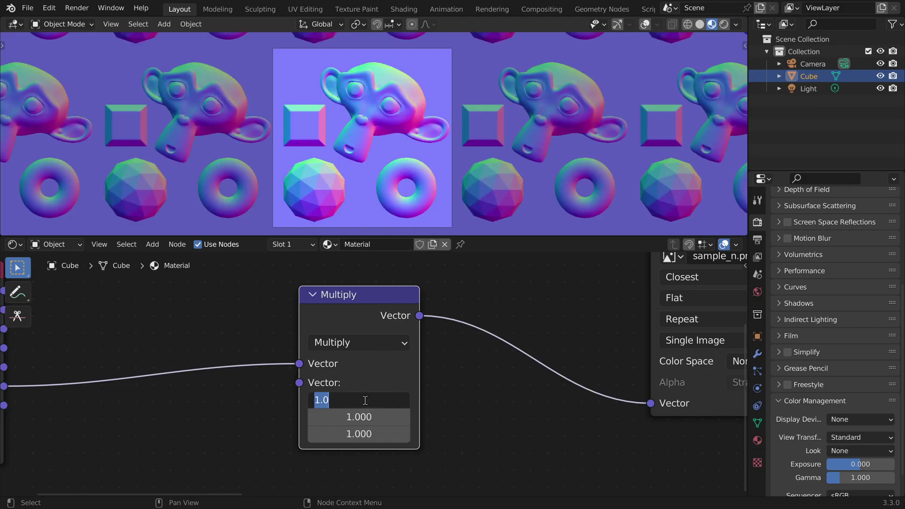
{"action": "type", "text": "-1"}
{"action": "key", "text": "Return"}
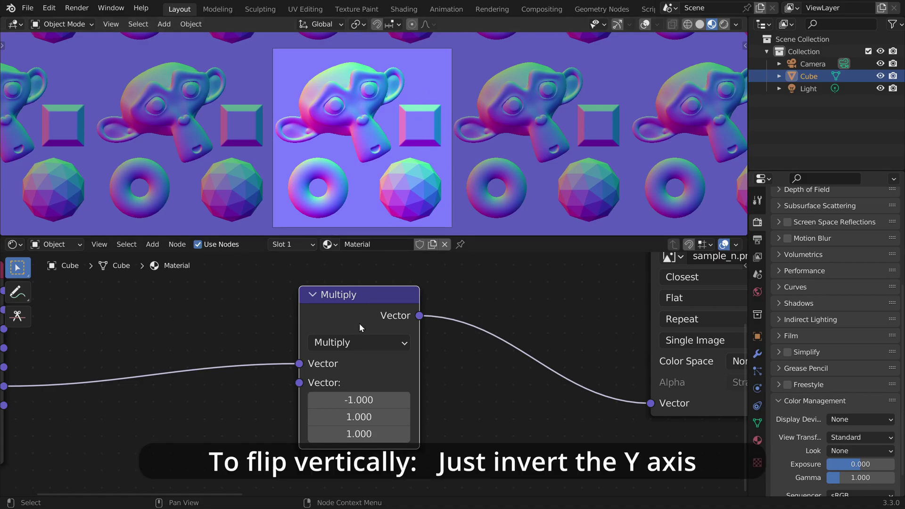
- Mute and unmute the Multiply node repeatedly to compare the image with and without the horizontal flip
{"action": "key", "text": "m"}
{"action": "key", "text": "m"}
{"action": "key", "text": "m"}
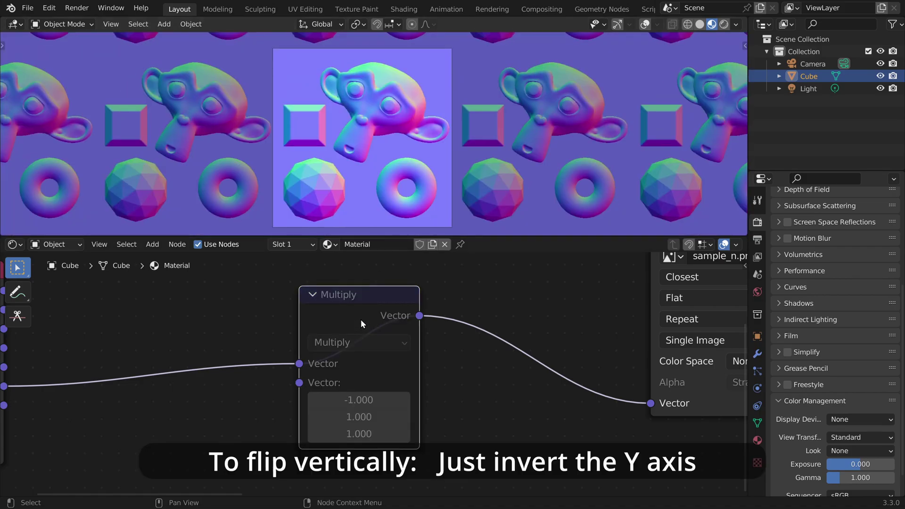
{"action": "key", "text": "m"}
{"action": "key", "text": "m"}
{"action": "key", "text": "m"}
- Duplicate the Multiply node and insert the copy between the Subtract and Add nodes
{"action": "scroll", "coordinate": [349, 325], "scroll_direction": "down", "scroll_amount": 8}
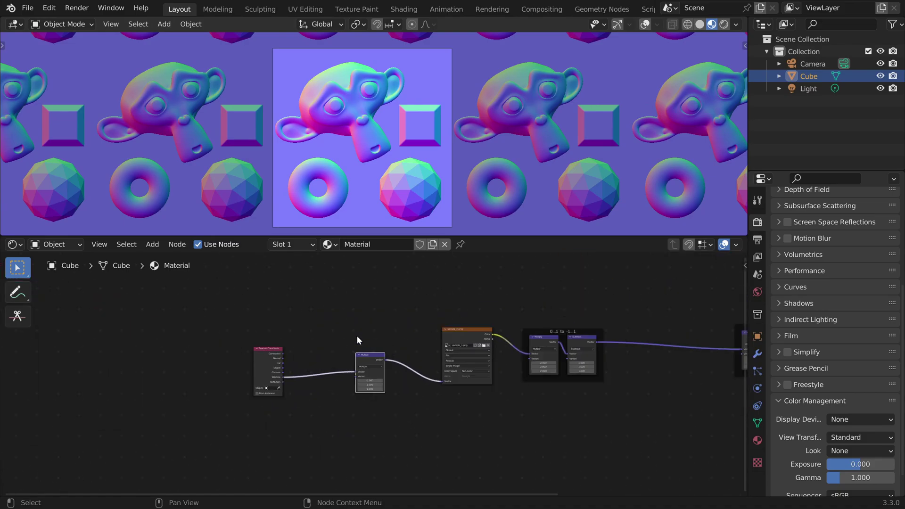
{"action": "scroll", "coordinate": [357, 340], "scroll_direction": "down", "scroll_amount": 1}
{"action": "key", "text": "shift+d"}
{"action": "left_click", "coordinate": [676, 385]}
{"action": "middle_click_drag", "start_coordinate": [681, 366], "coordinate": [416, 358]}
{"action": "scroll", "coordinate": [384, 377], "scroll_direction": "up", "scroll_amount": 9}
{"action": "left_click_drag", "start_coordinate": [413, 405], "coordinate": [376, 301]}
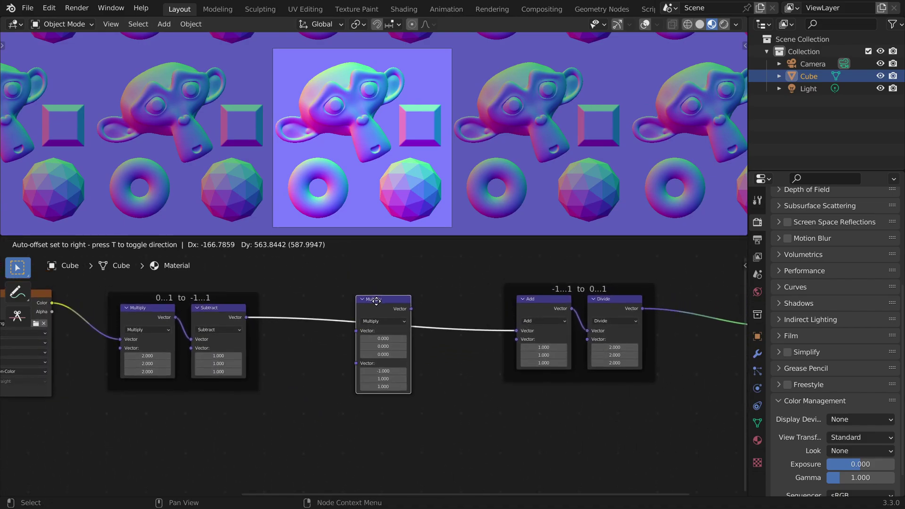
{"action": "left_click", "coordinate": [376, 300]}
- Add a Combine XYZ node and connect its Vector output to the second vector input of both flip Multiply nodes
{"action": "scroll", "coordinate": [290, 408], "scroll_direction": "down", "scroll_amount": 3}
{"action": "key", "text": "shift+a"}
{"action": "left_click", "coordinate": [261, 366]}
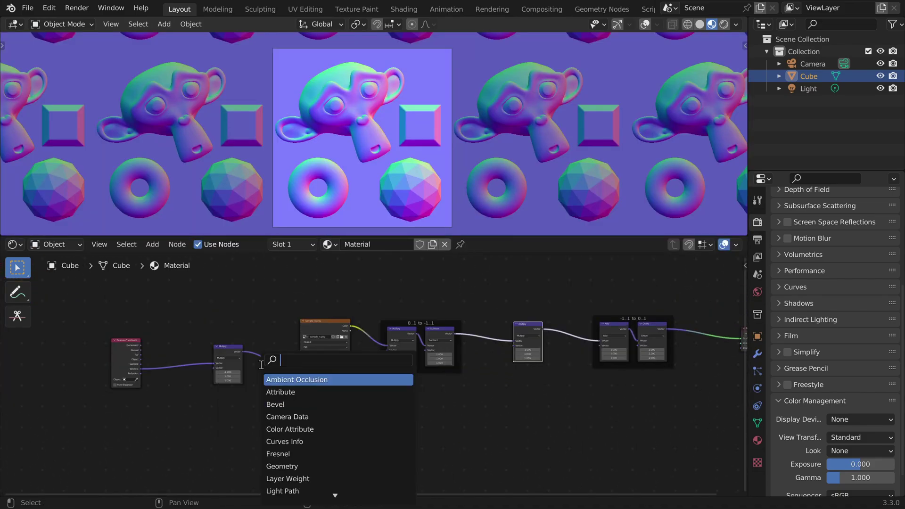
{"action": "type", "text": "combine"}
{"action": "key", "text": "Return"}
{"action": "left_click", "coordinate": [205, 437]}
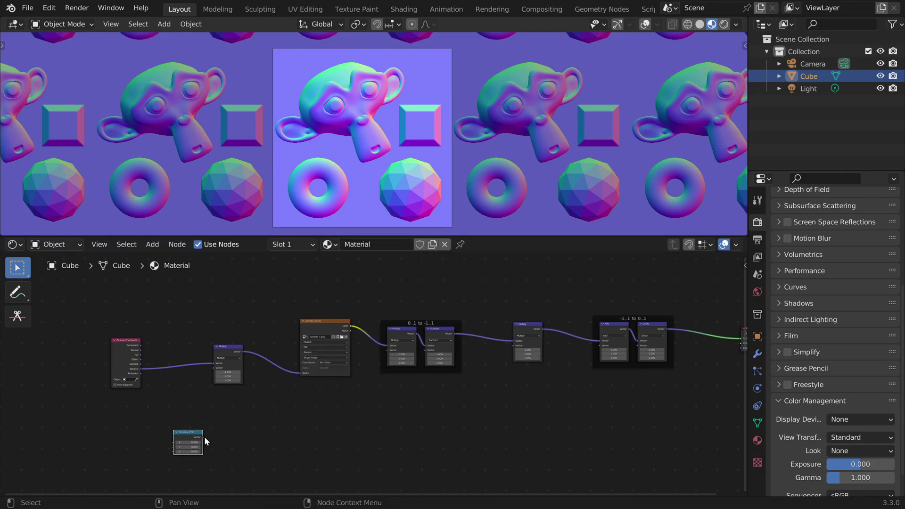
{"action": "left_click_drag", "start_coordinate": [205, 437], "coordinate": [513, 346]}
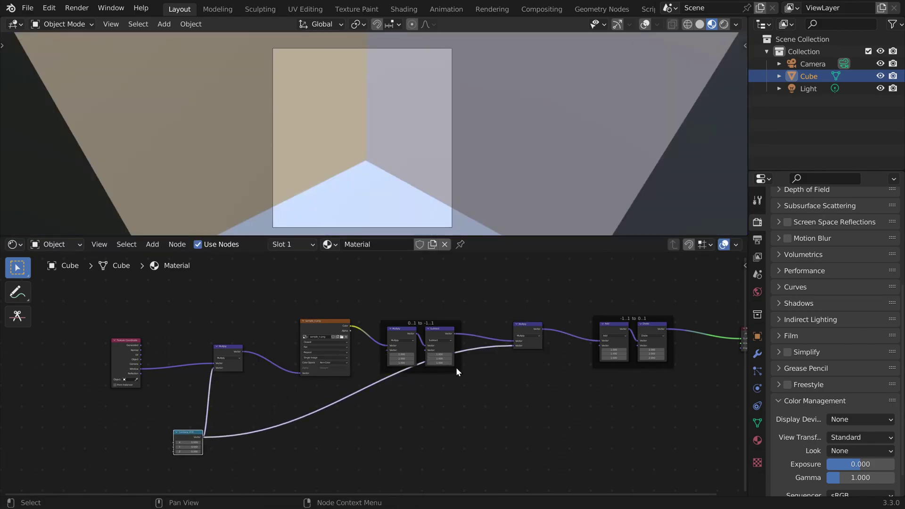
- Set the X, Y and Z values of the Combine XYZ node to 1
{"action": "middle_click_drag", "start_coordinate": [194, 436], "coordinate": [374, 366]}
{"action": "scroll", "coordinate": [372, 372], "scroll_direction": "up", "scroll_amount": 6}
{"action": "left_click_drag", "start_coordinate": [359, 376], "coordinate": [358, 402]}
{"action": "type", "text": "1"}
{"action": "key", "text": "Return"}
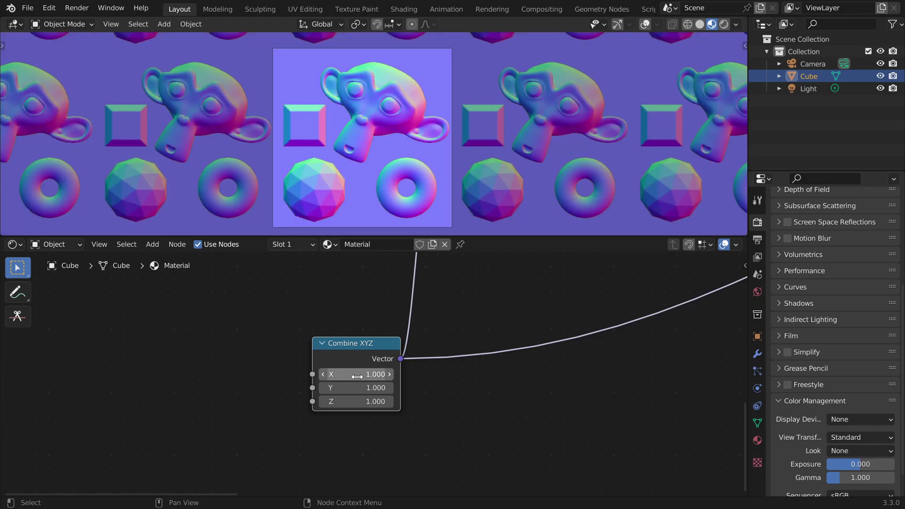
- Set the X value of the Combine XYZ node to -1
{"action": "scroll", "coordinate": [357, 377], "scroll_direction": "up", "scroll_amount": 3}
{"action": "double_click", "coordinate": [358, 375]}
{"action": "type", "text": "-1"}
{"action": "key", "text": "Return"}
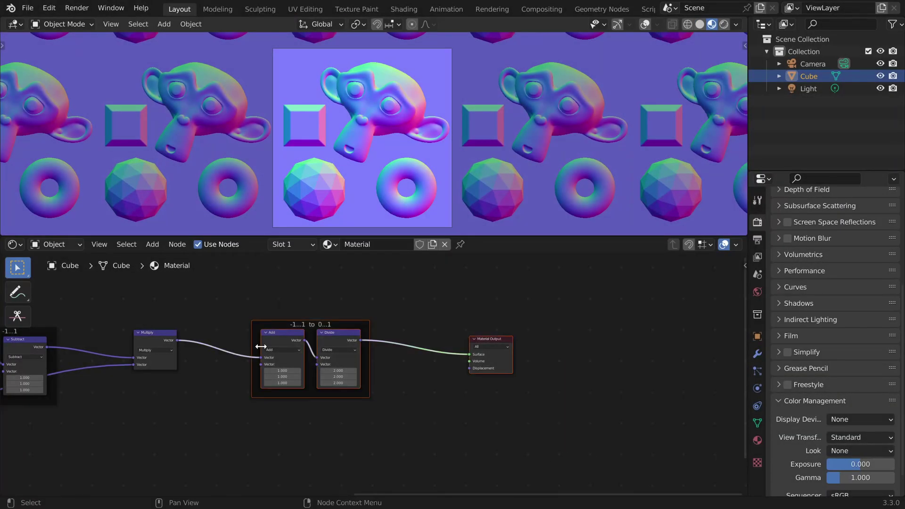
- Move the -1…1 to 0…1 frame farther along the chain and insert a Vector Math node set to Multiply before it
{"action": "left_click_drag", "start_coordinate": [258, 345], "coordinate": [415, 345]}
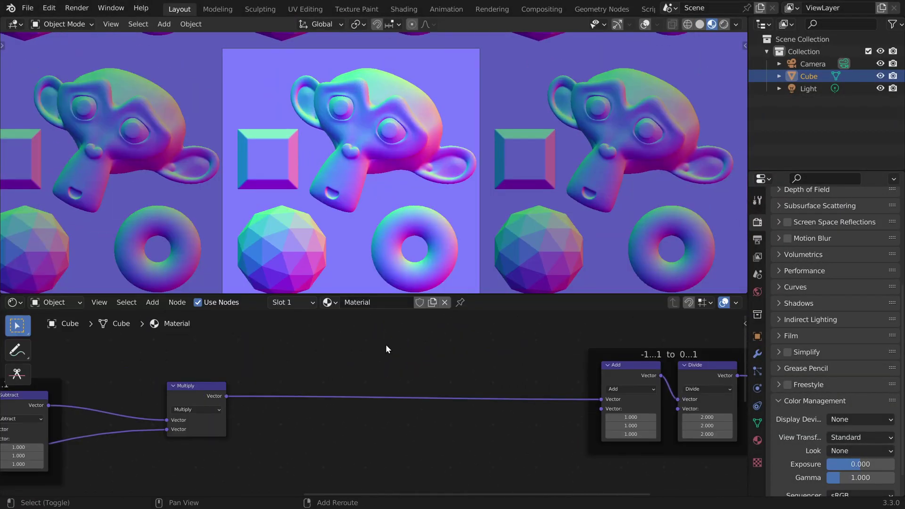
{"action": "key", "text": "shift+a"}
{"action": "type", "text": "vec"}
{"action": "key", "text": "Return"}
{"action": "left_click", "coordinate": [341, 362]}
{"action": "scroll", "coordinate": [370, 401], "scroll_direction": "up", "scroll_amount": 6}
{"action": "left_click", "coordinate": [361, 379]}
{"action": "left_click", "coordinate": [359, 332]}
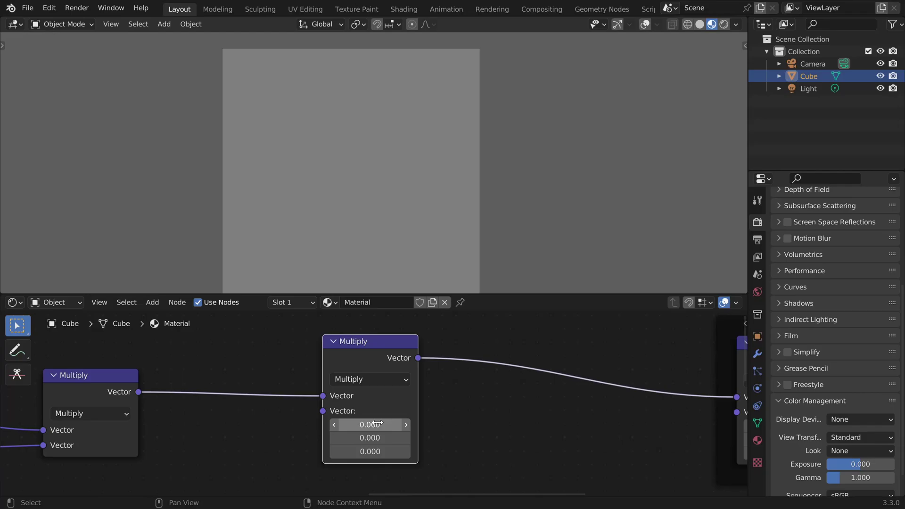
- Set all three components of the newly inserted Multiply node to 1
{"action": "middle_click_drag", "start_coordinate": [375, 422], "coordinate": [406, 387]}
{"action": "left_click_drag", "start_coordinate": [406, 387], "coordinate": [406, 416]}
{"action": "scroll", "coordinate": [407, 387], "scroll_direction": "up", "scroll_amount": 7}
{"action": "middle_click_drag", "start_coordinate": [452, 382], "coordinate": [415, 406]}
{"action": "scroll", "coordinate": [346, 359], "scroll_direction": "down", "scroll_amount": 14}
{"action": "scroll", "coordinate": [396, 401], "scroll_direction": "up", "scroll_amount": 11}
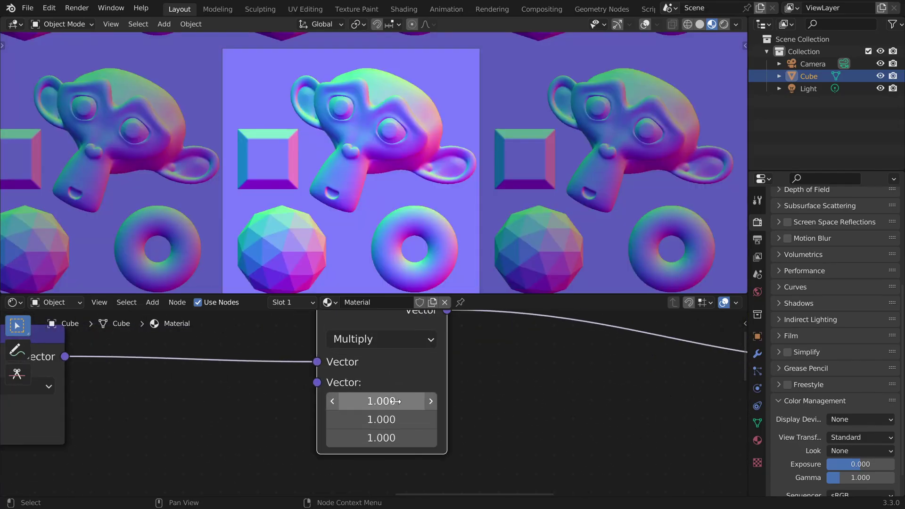
- Set the X and Y components of the last Multiply node to -1 to invert both normal directions
{"action": "left_click_drag", "start_coordinate": [396, 402], "coordinate": [396, 420]}
{"action": "type", "text": "-1"}
{"action": "key", "text": "Return"}
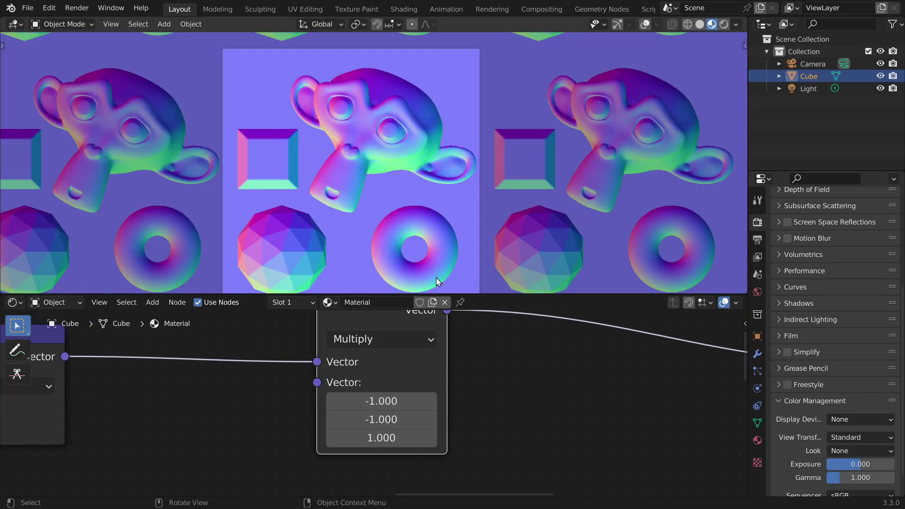